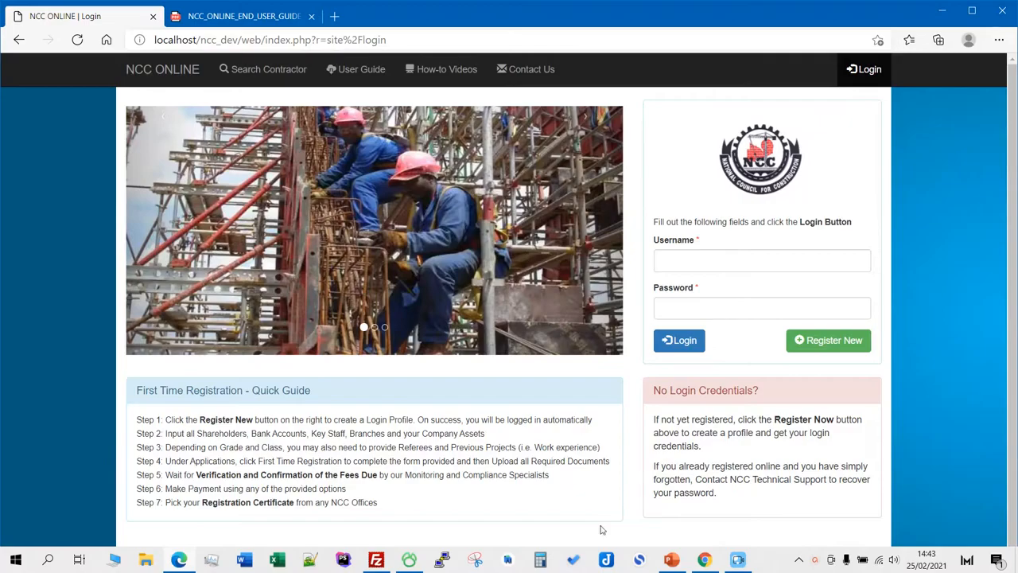
- Switch to the PowerPoint slide on the contractor's additional registration data
click(673, 562)
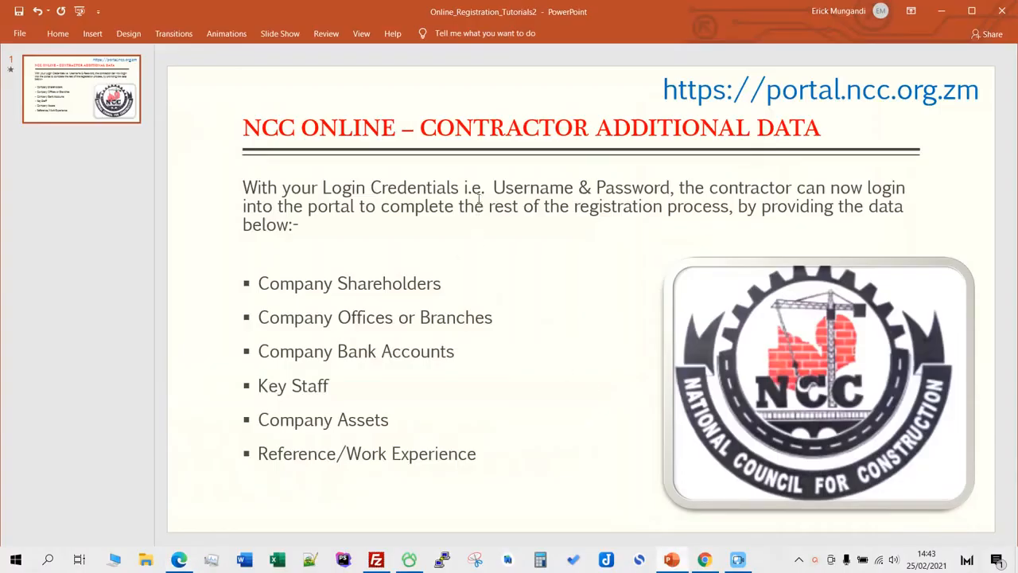
- Review the slide's Contractor Additional Data title and login notes, then return to the browser
click(479, 201)
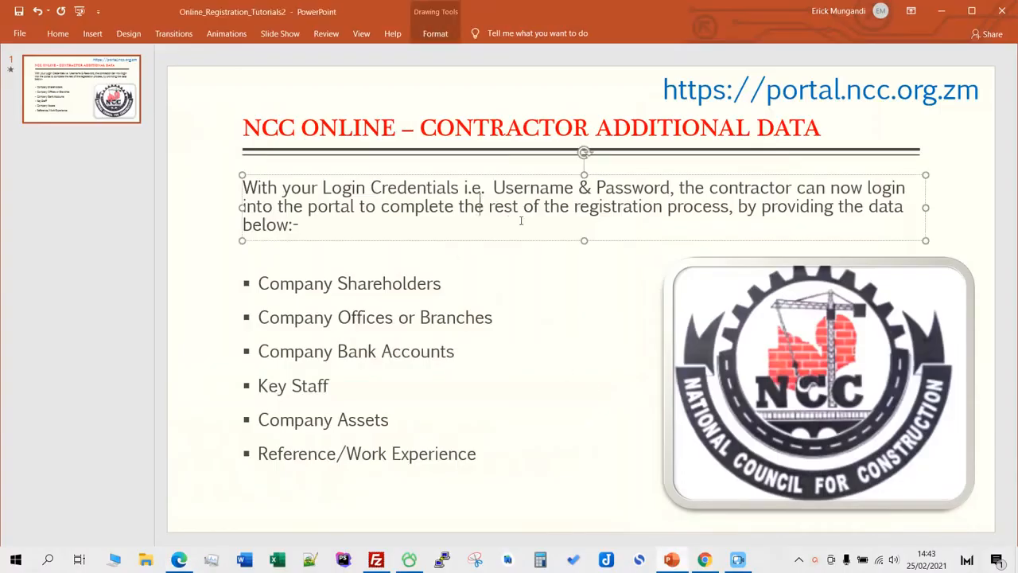
click(821, 127)
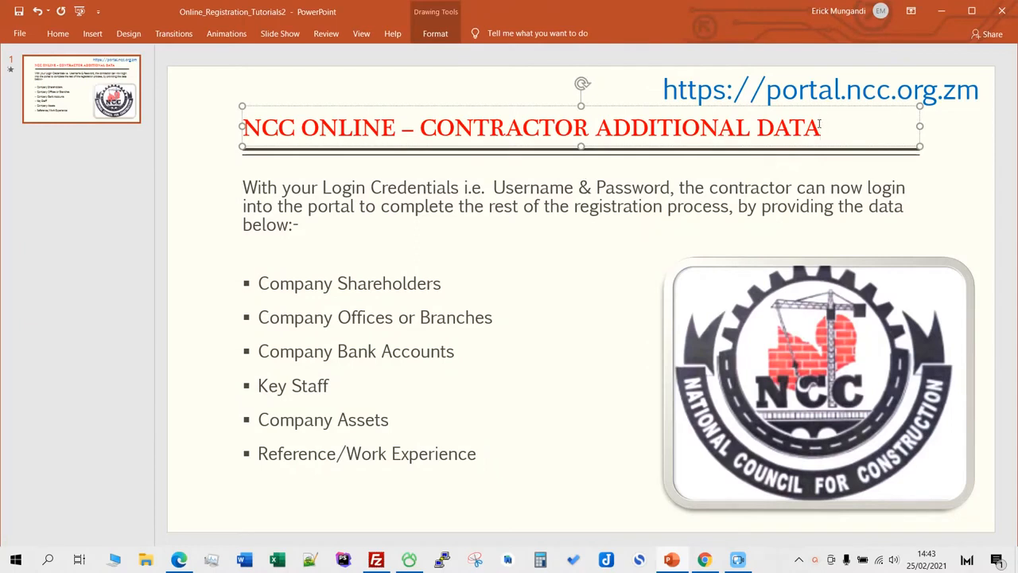
drag(422, 125, 784, 127)
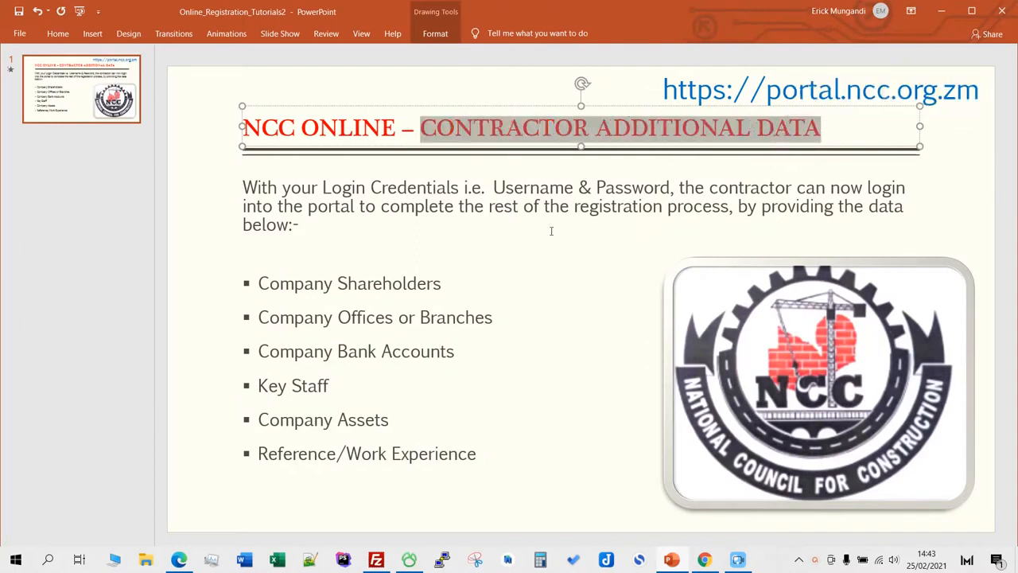
click(531, 187)
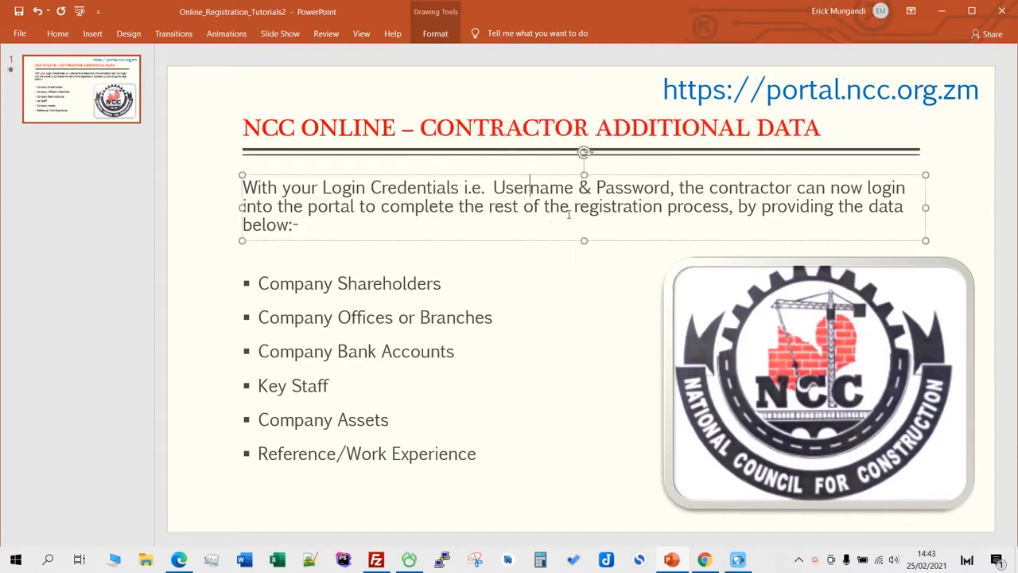
click(981, 172)
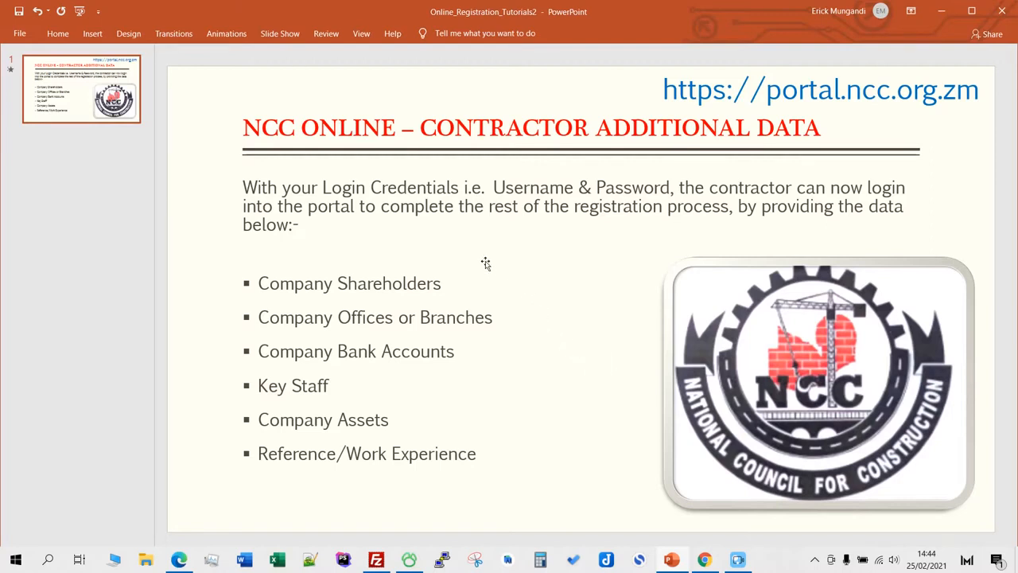
click(182, 561)
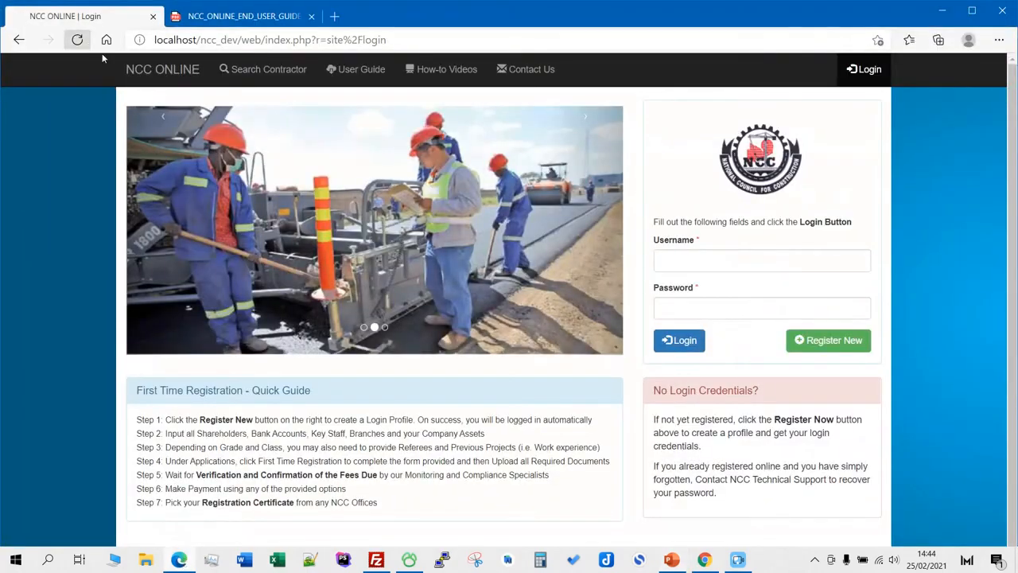
- Log in to NCC Online with the pasted contractor username and the typed password
right_click(728, 261)
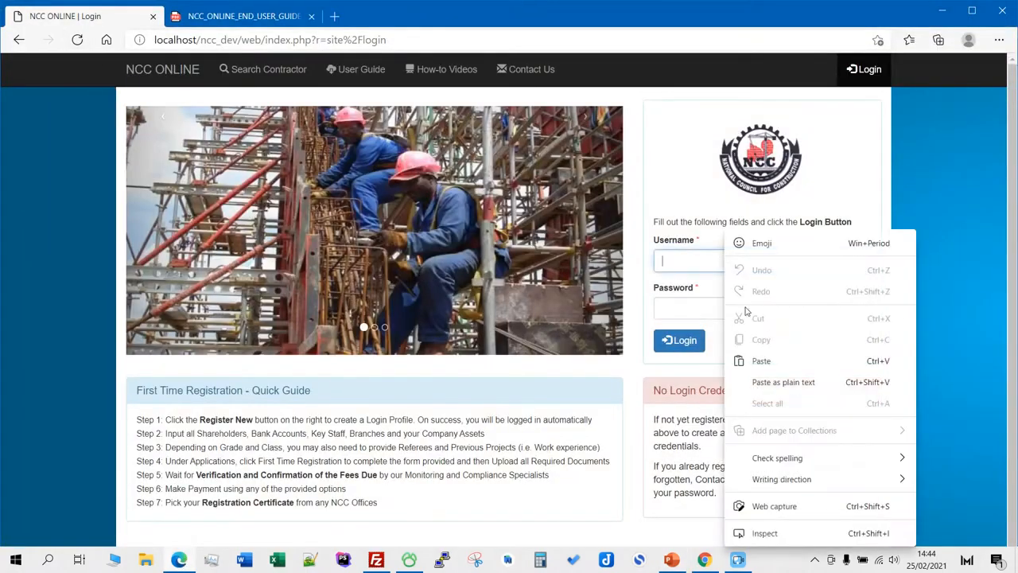
click(780, 382)
click(926, 236)
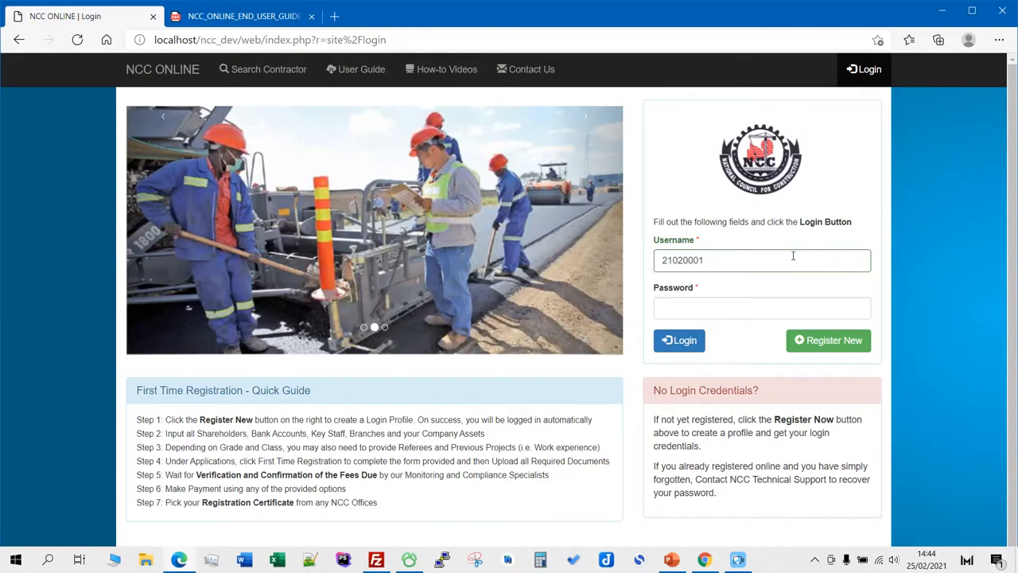
click(727, 311)
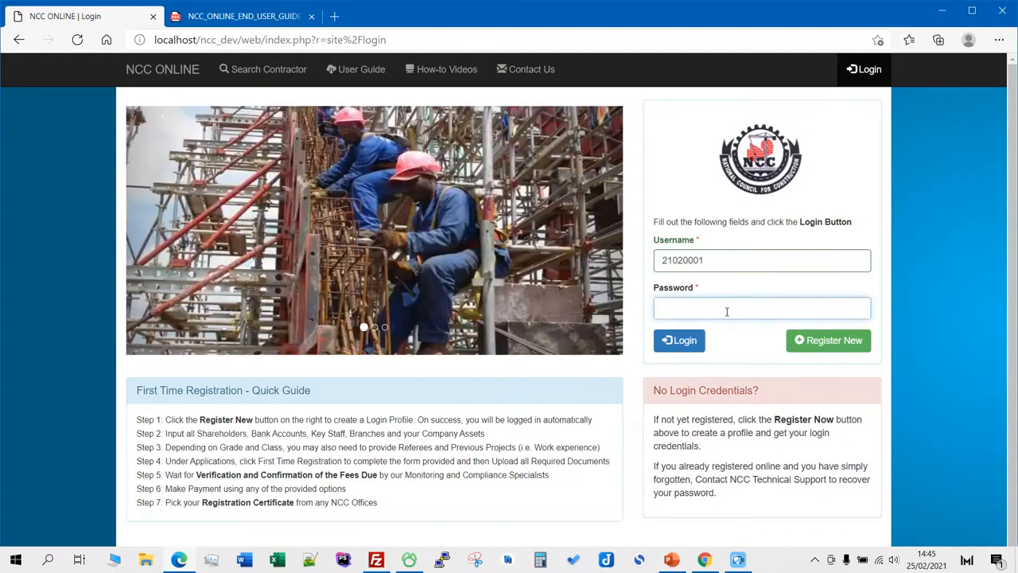
text(••)
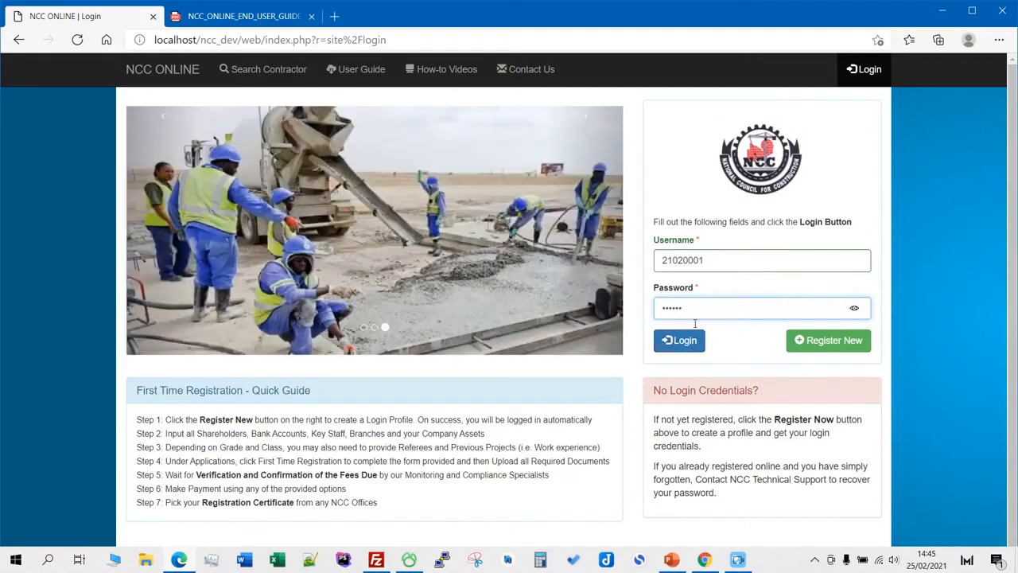
click(676, 342)
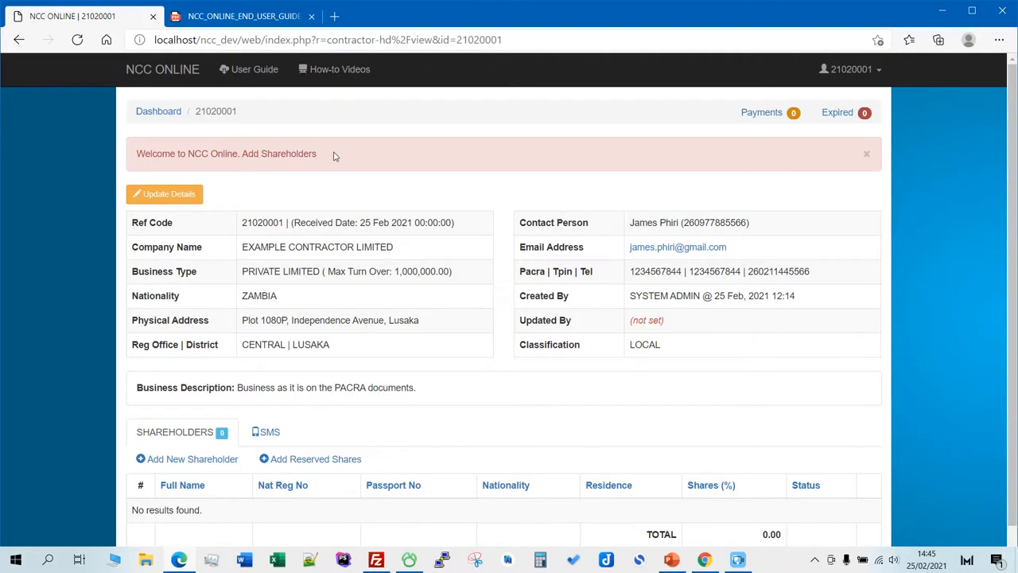
drag(133, 154, 234, 165)
click(327, 158)
drag(136, 157, 317, 156)
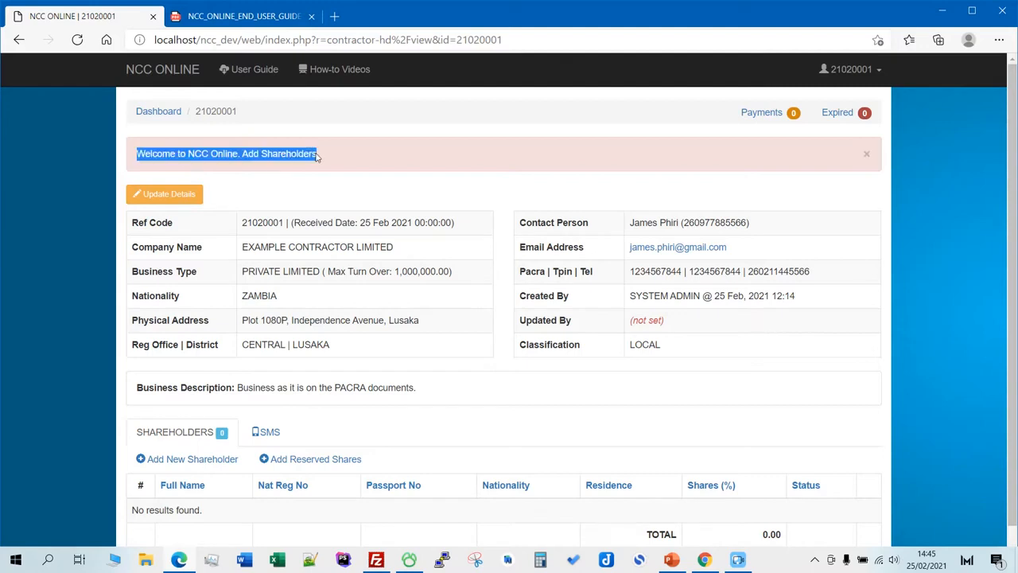
click(345, 178)
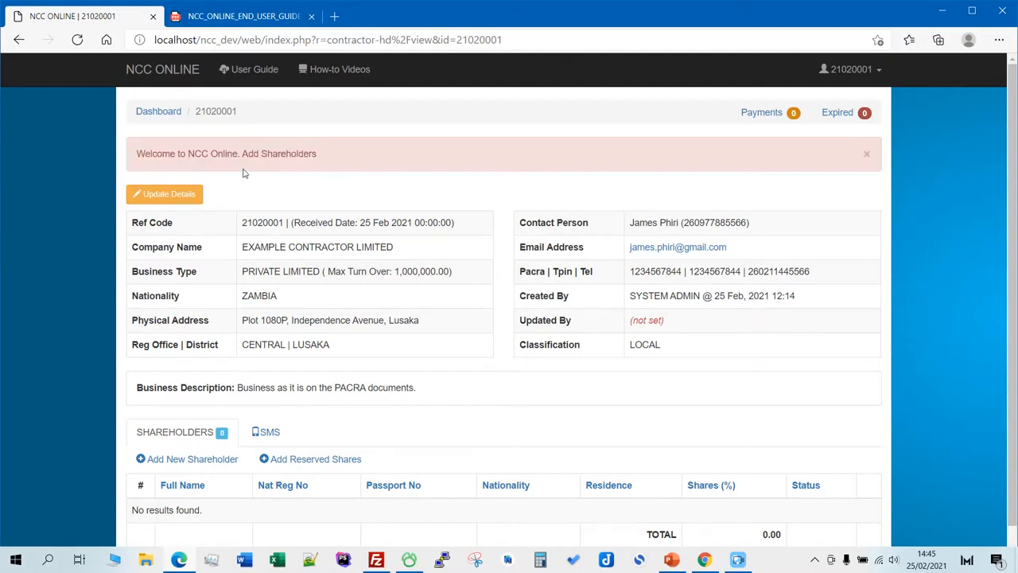
drag(137, 152, 355, 164)
click(349, 155)
scroll(354, 186, down, 1)
scroll(359, 191, up, 1)
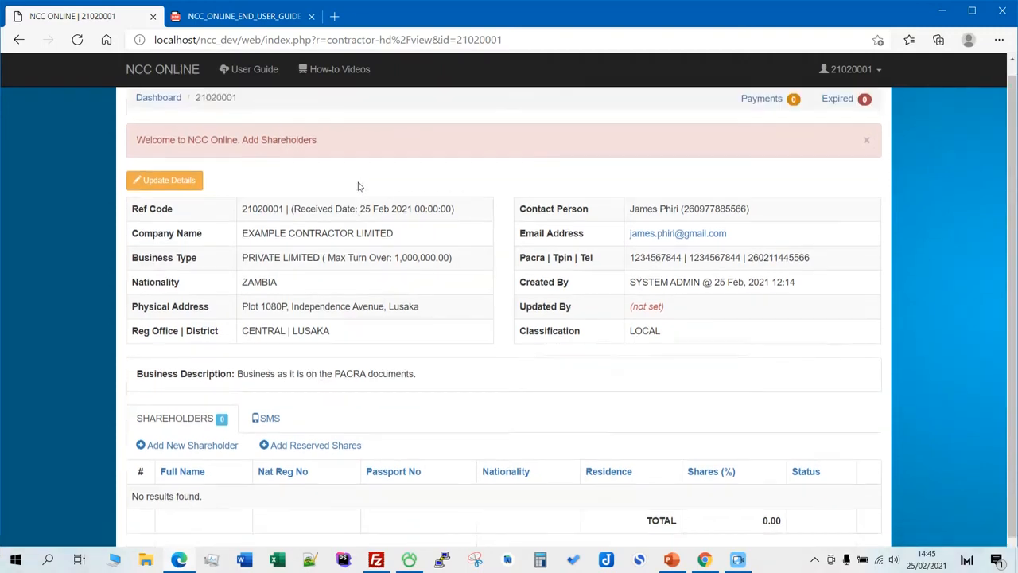
scroll(354, 186, down, 1)
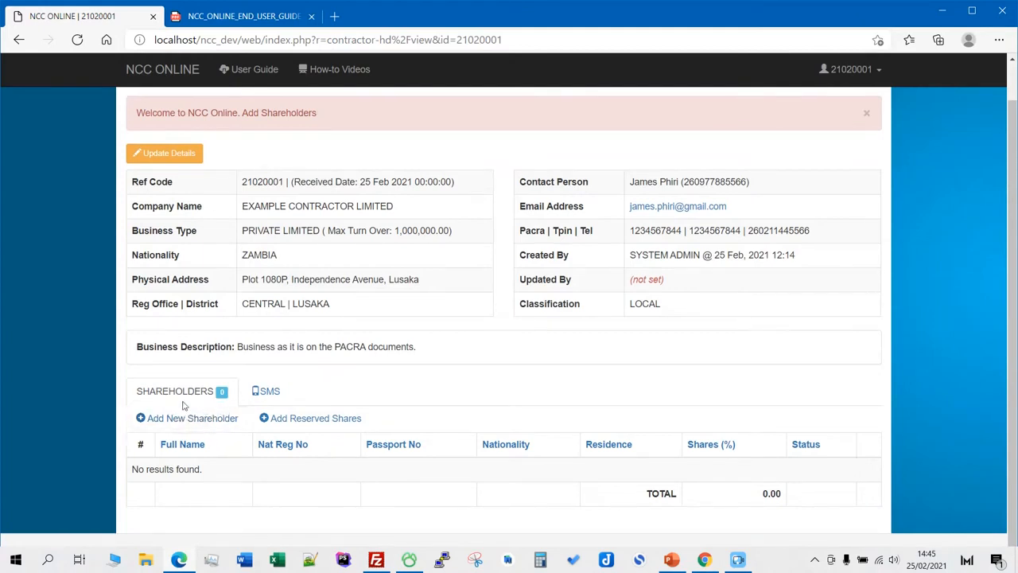
scroll(407, 298, up, 1)
scroll(412, 287, down, 1)
scroll(378, 334, up, 1)
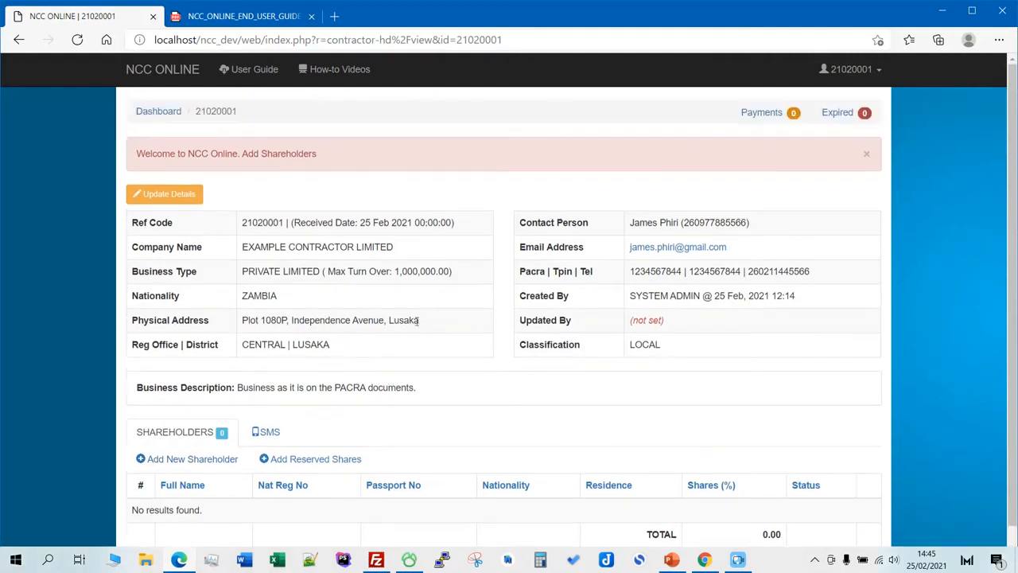
scroll(395, 306, down, 1)
scroll(409, 276, up, 1)
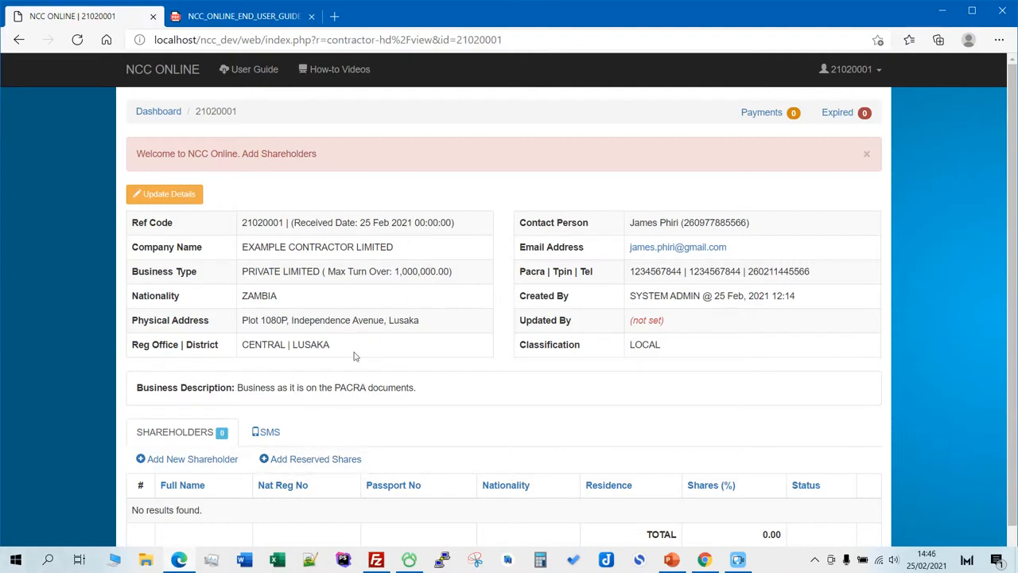
- Start a new shareholder with the shareholder's full name and 65% shares
click(186, 461)
click(251, 175)
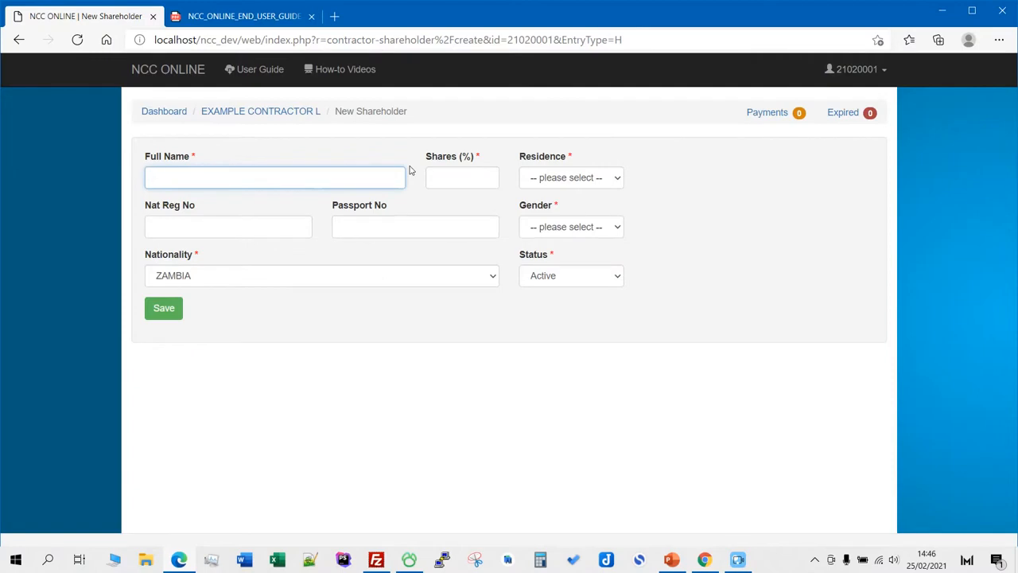
key(BackSpace)
key(BackSpace)
click(464, 184)
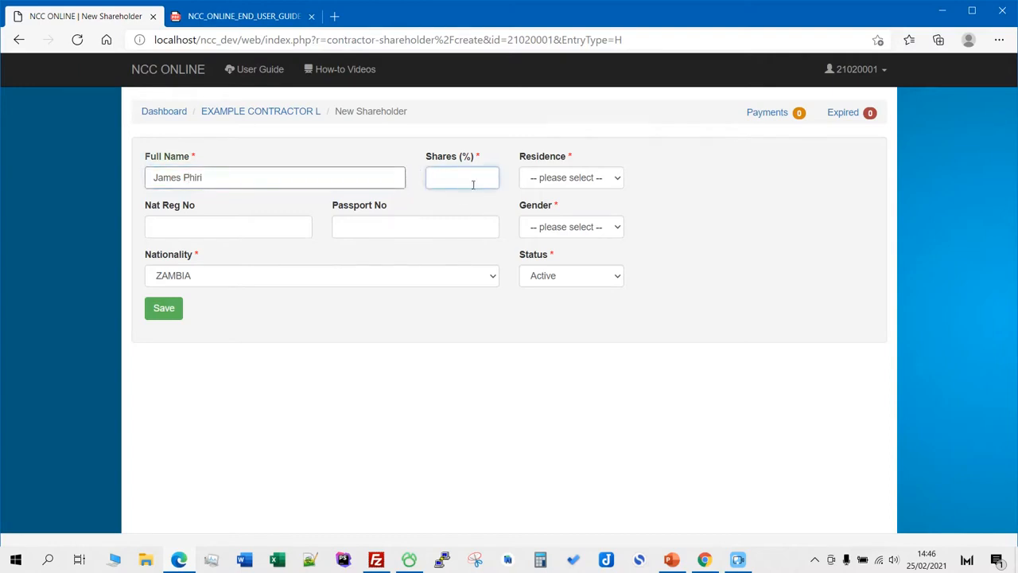
text(65)
click(688, 179)
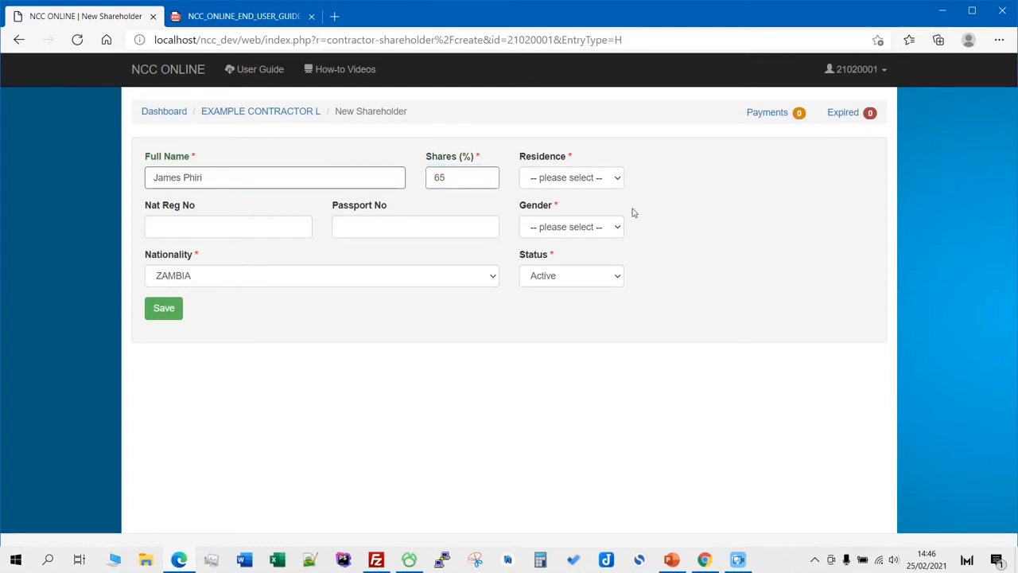
- Set residence C - CITIZEN, the registration number and gender M - MALE, then save the shareholder
click(597, 178)
click(565, 208)
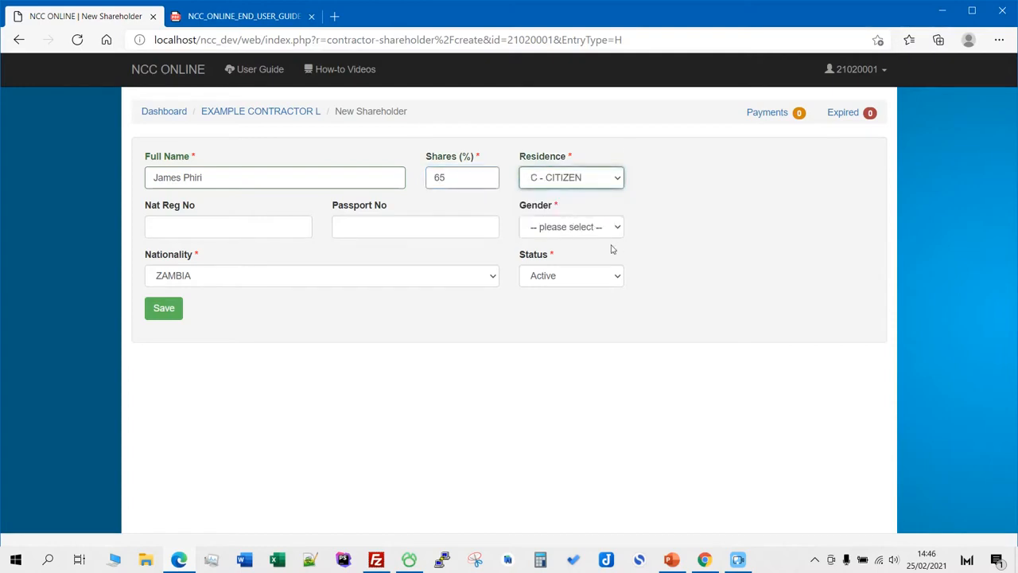
click(275, 226)
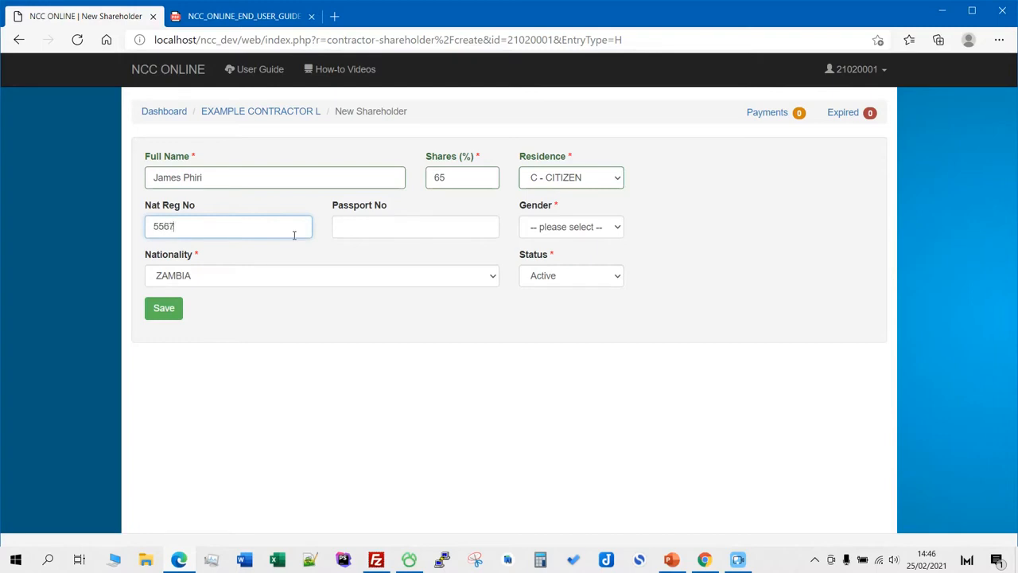
click(385, 226)
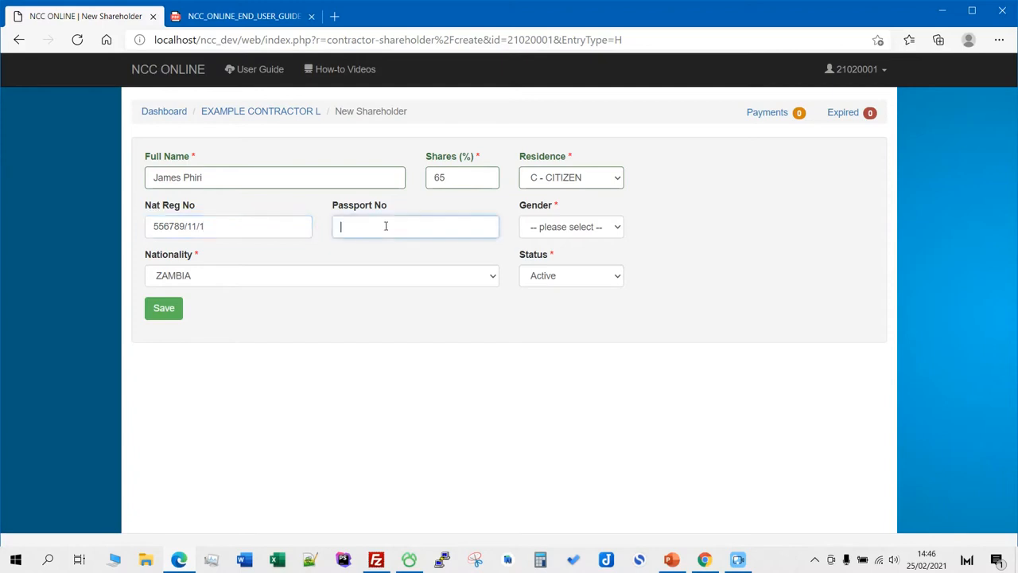
click(567, 228)
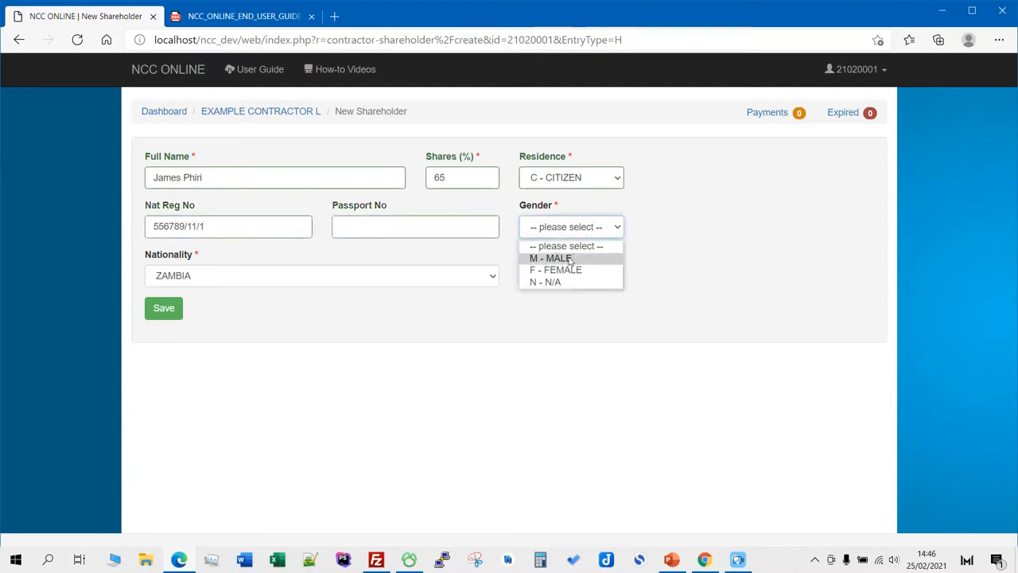
click(570, 257)
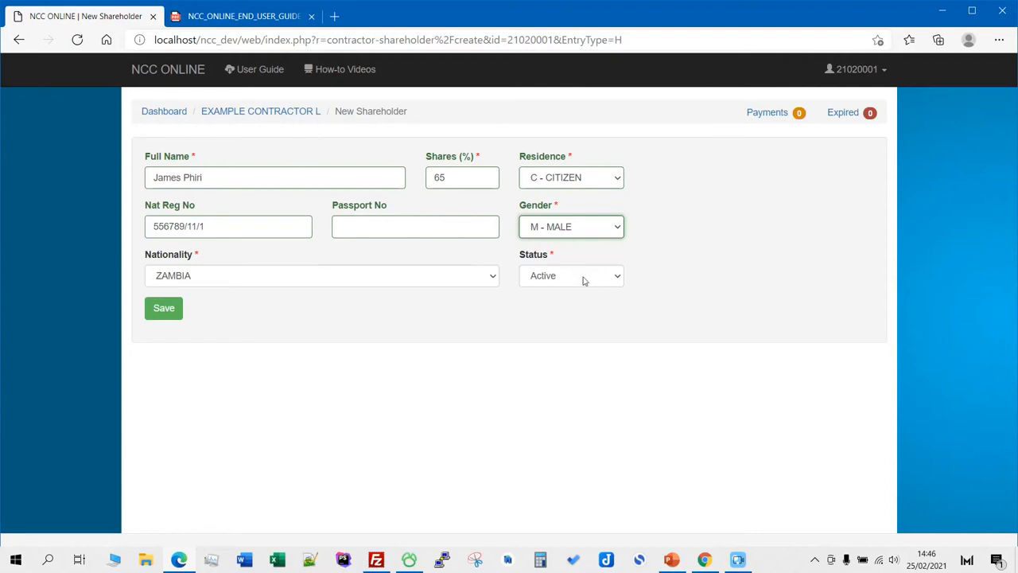
click(164, 311)
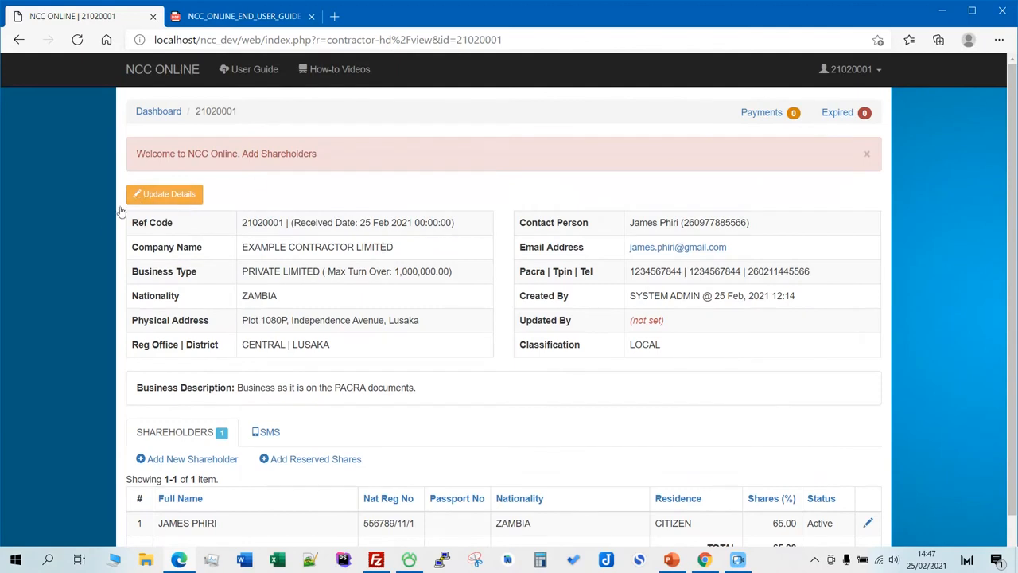
- Scroll the profile page and open a blank New Shareholder form
drag(298, 154, 325, 164)
scroll(335, 269, down, 1)
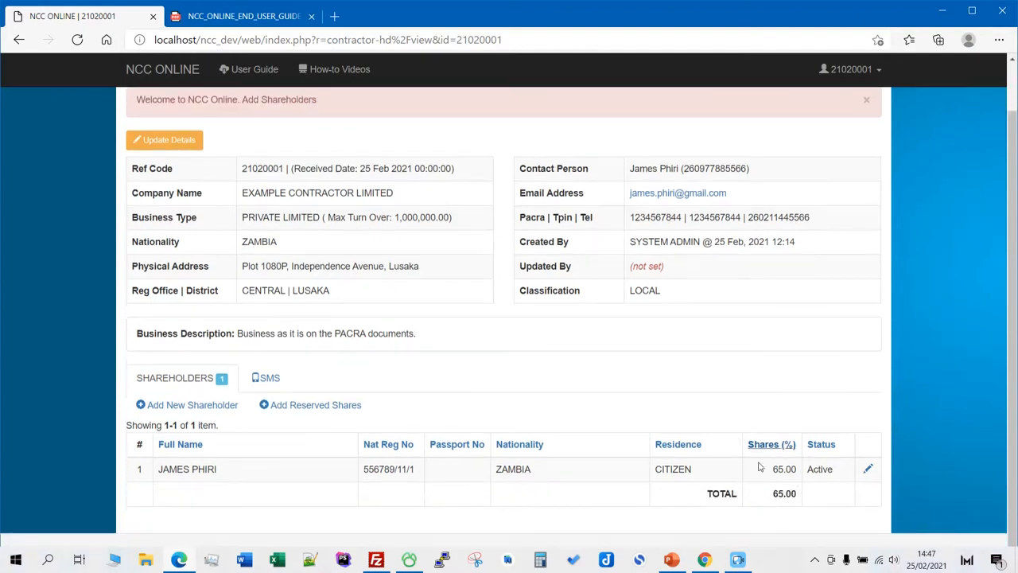
scroll(764, 382, up, 1)
scroll(796, 453, down, 1)
scroll(318, 306, up, 1)
scroll(330, 317, down, 1)
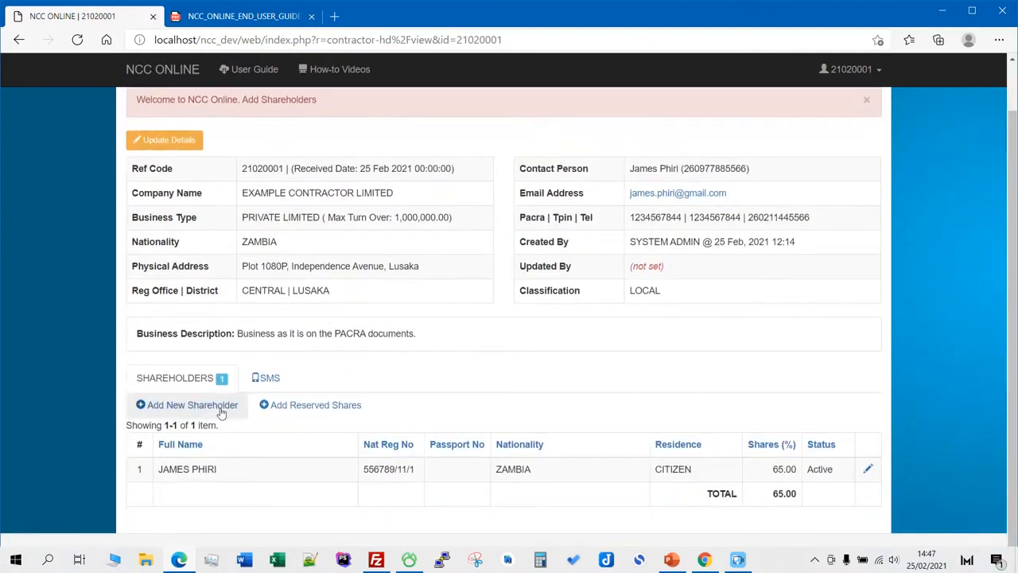
click(195, 406)
- Fill in the second shareholder as a female citizen with 35% shares and her registration number, and save
click(241, 178)
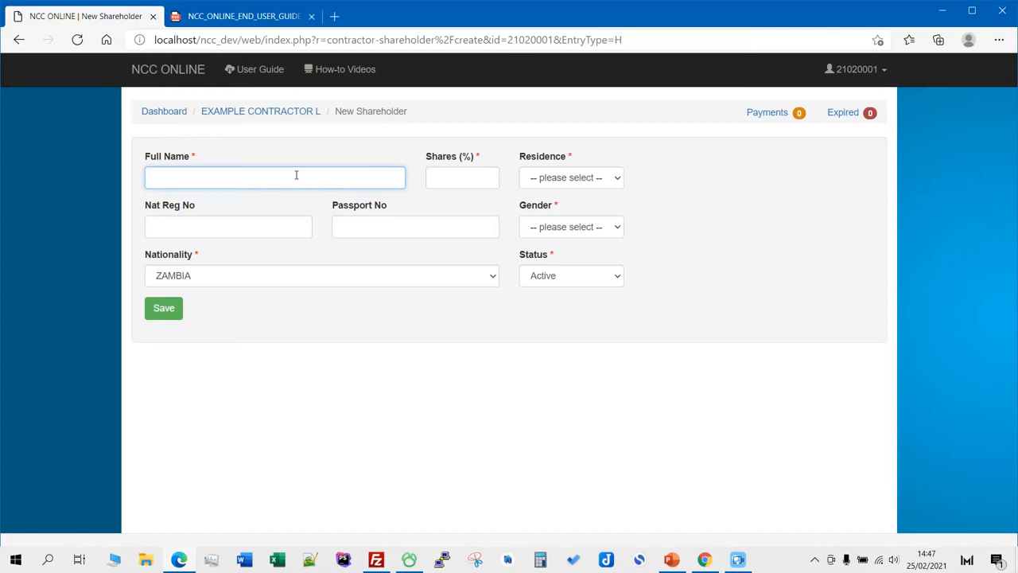
key(BackSpace)
key(BackSpace)
key(BackSpace)
click(467, 179)
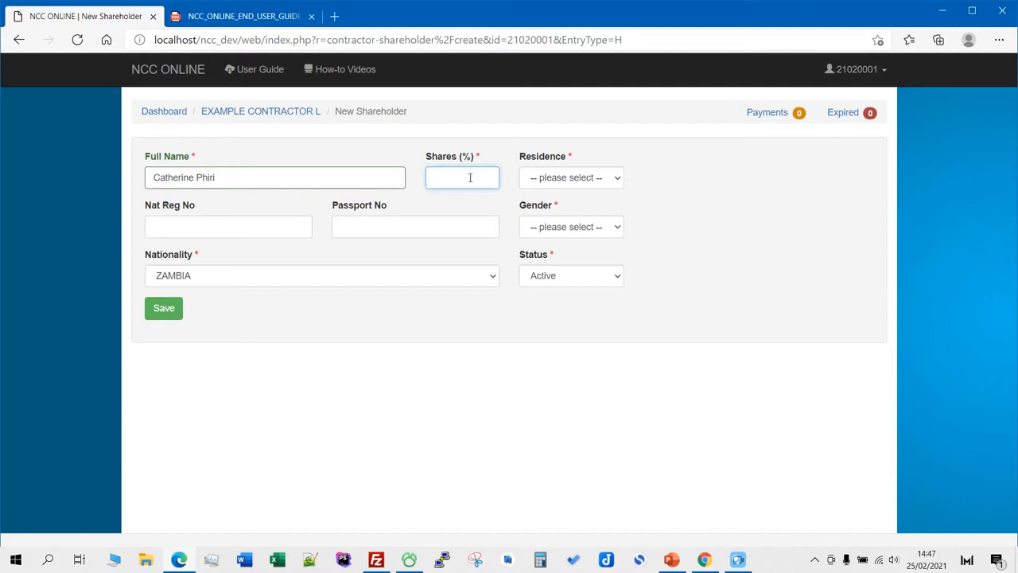
click(598, 180)
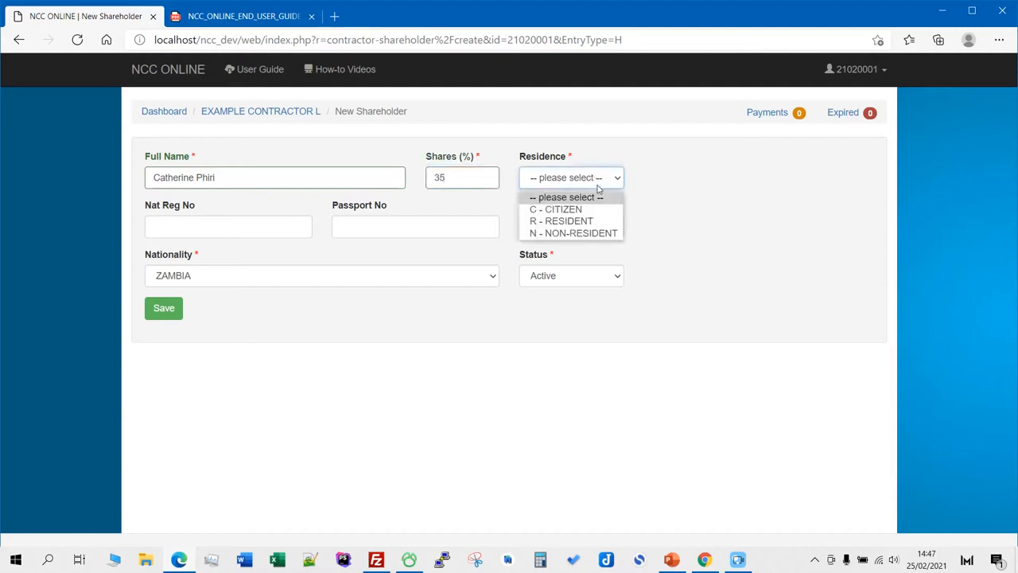
click(575, 211)
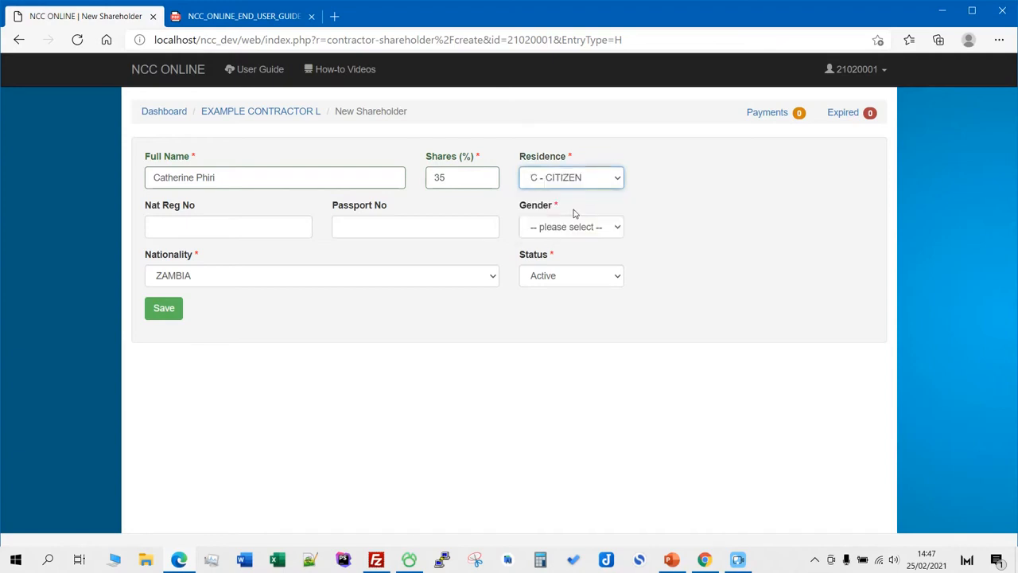
click(255, 227)
click(585, 228)
click(569, 272)
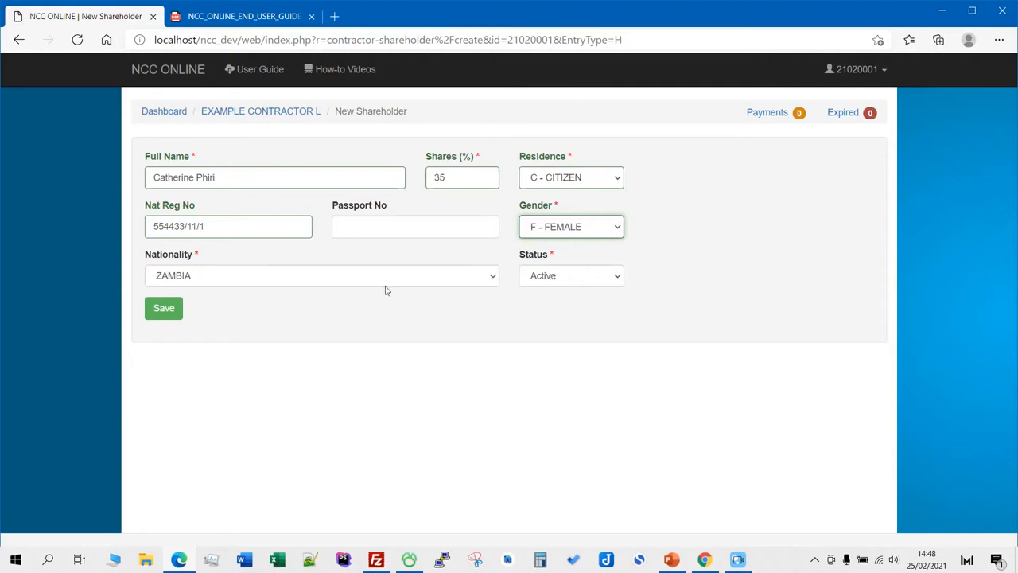
click(165, 309)
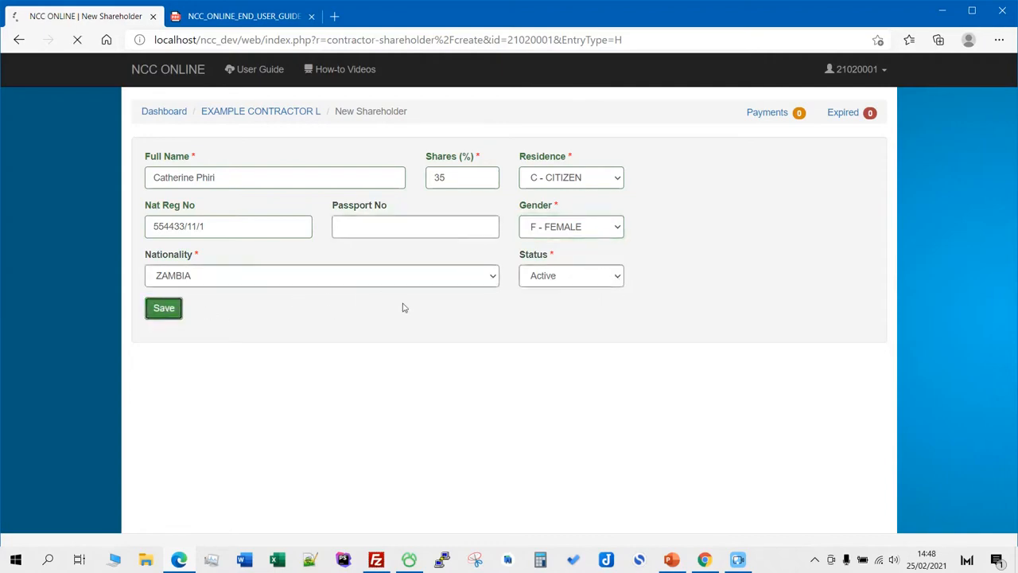
scroll(426, 304, down, 1)
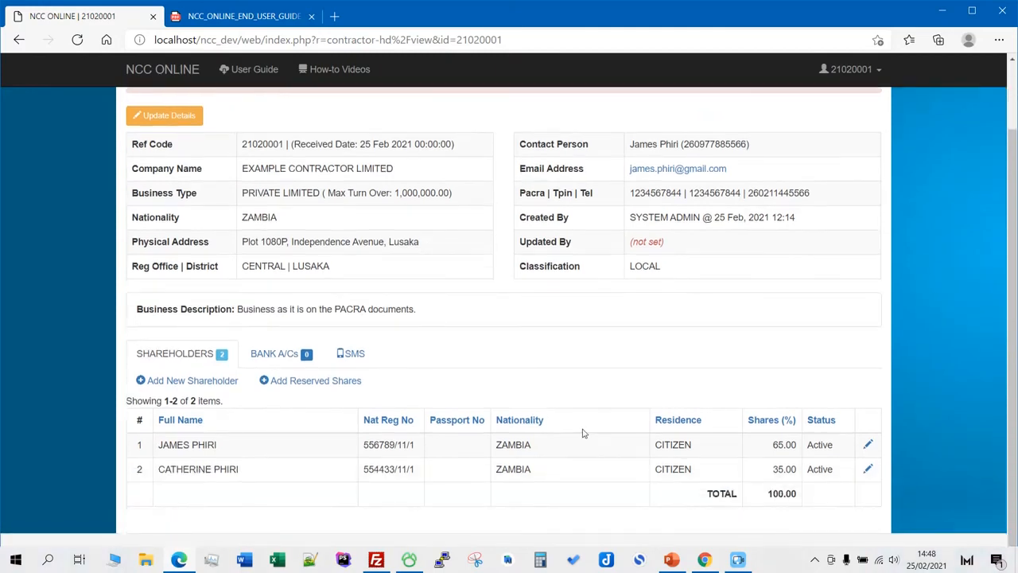
- Review the bank-account notice and the 100.00 shares total in the shareholders table
scroll(581, 432, up, 1)
drag(136, 155, 343, 175)
click(383, 155)
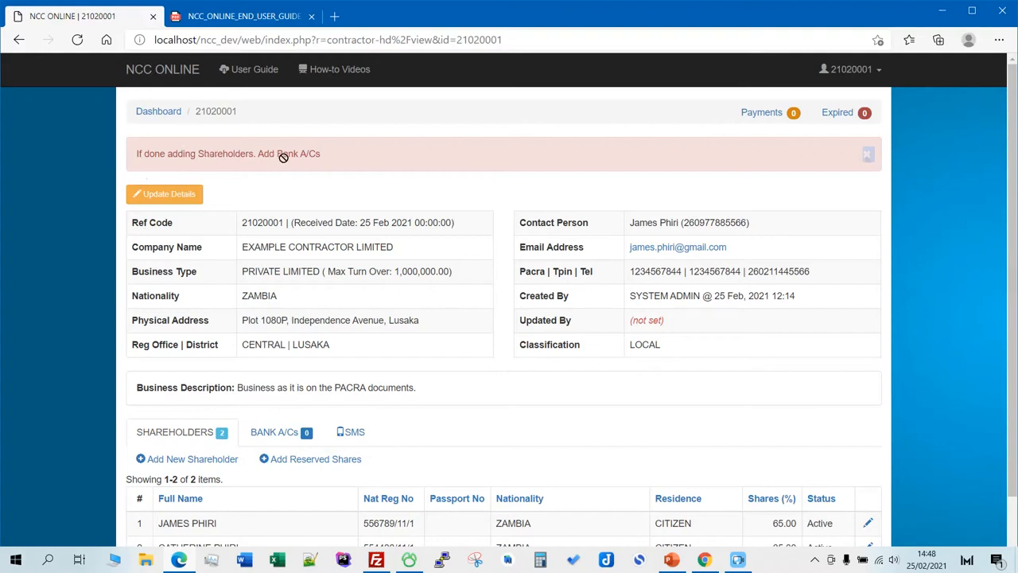
drag(321, 153, 135, 162)
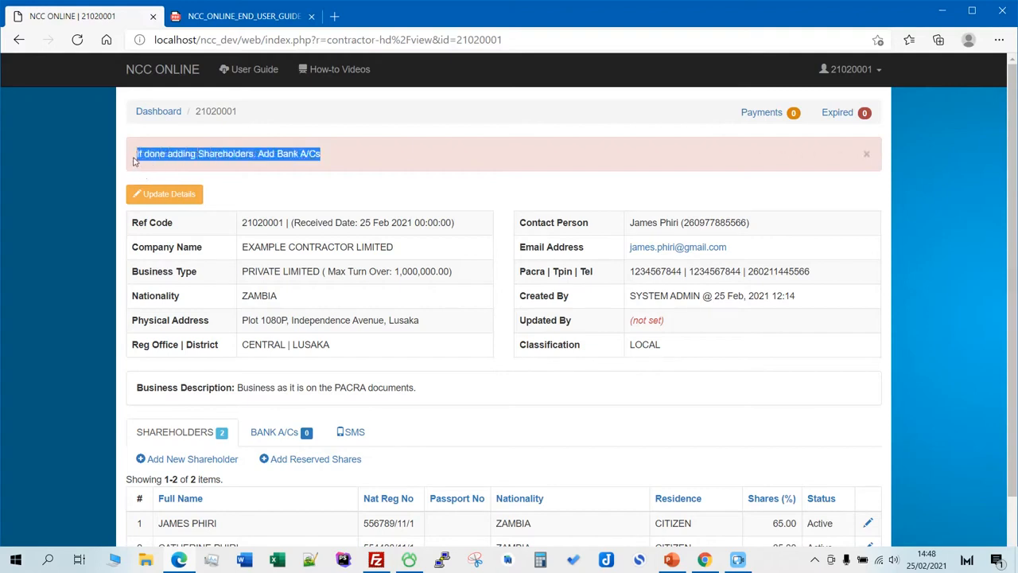
click(378, 143)
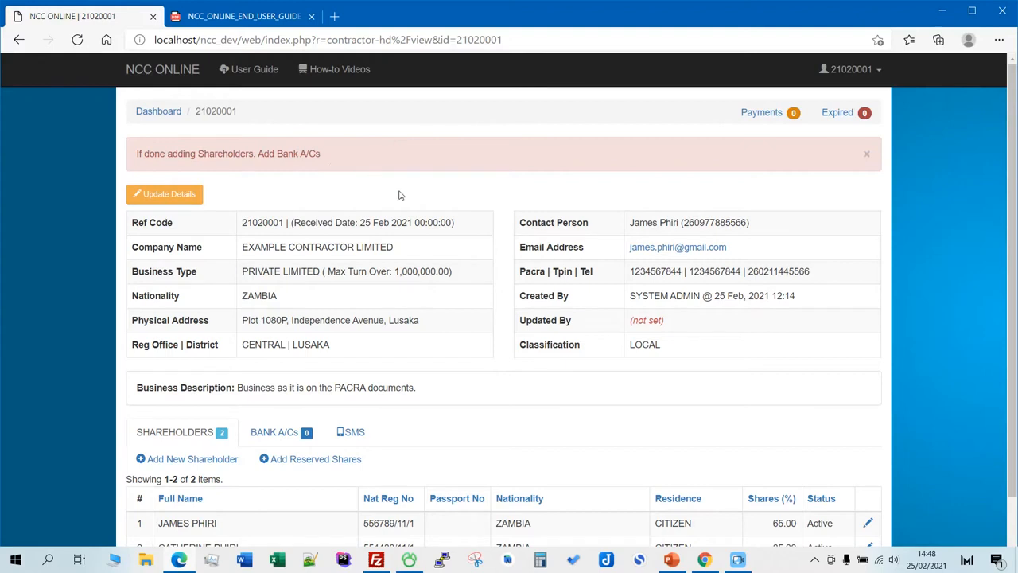
scroll(378, 182, down, 1)
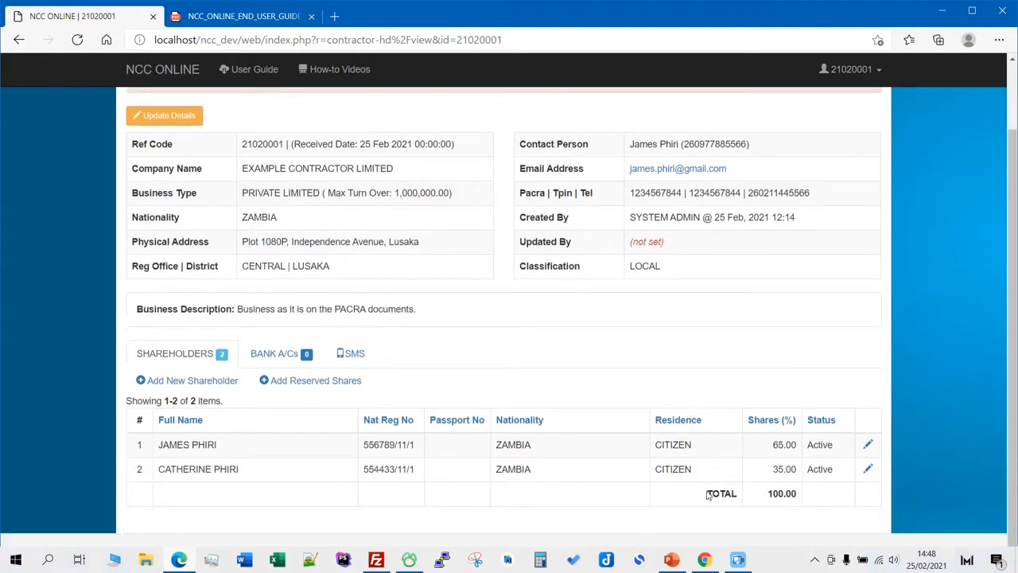
drag(707, 494, 797, 494)
click(817, 508)
scroll(477, 413, up, 1)
scroll(478, 418, down, 1)
scroll(446, 354, up, 1)
scroll(450, 352, down, 1)
scroll(450, 352, up, 1)
- Show the contractor's empty Bank A/Cs list
click(279, 434)
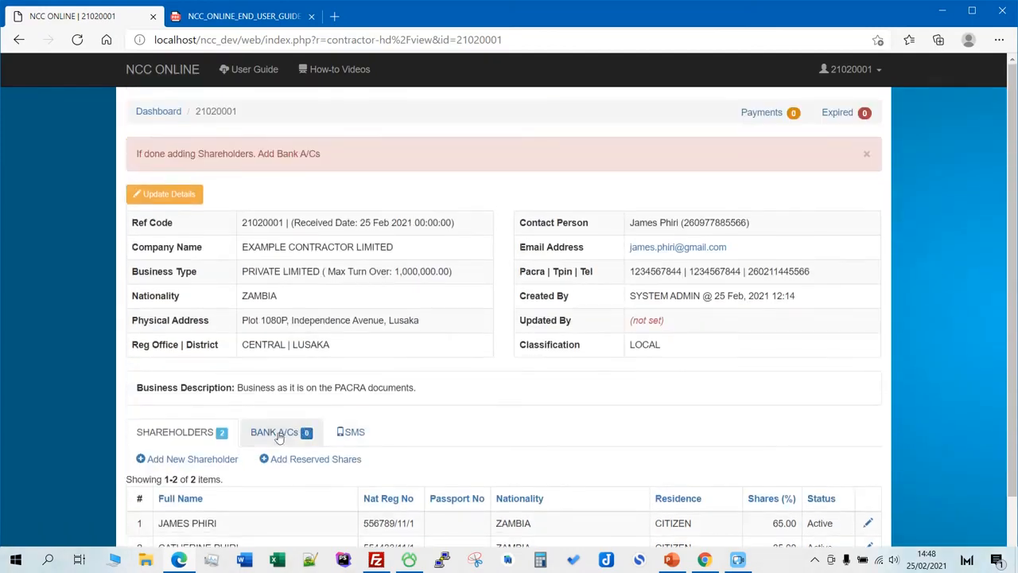
scroll(288, 423, down, 1)
scroll(288, 423, up, 1)
scroll(283, 416, down, 1)
- Add a bank account at ZANACO - Cairo Business Centre with its account number, and save
click(184, 444)
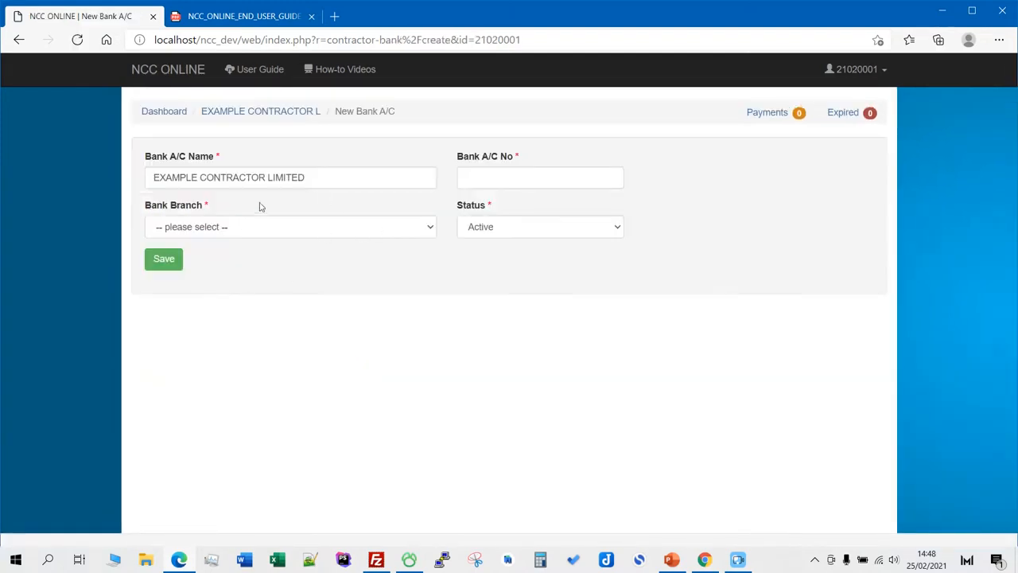
click(314, 177)
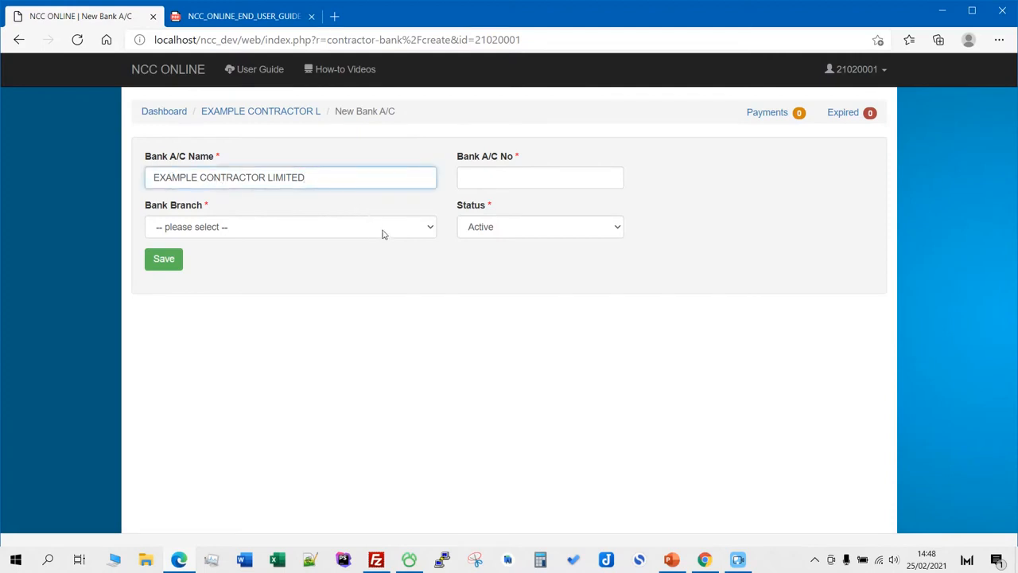
click(428, 229)
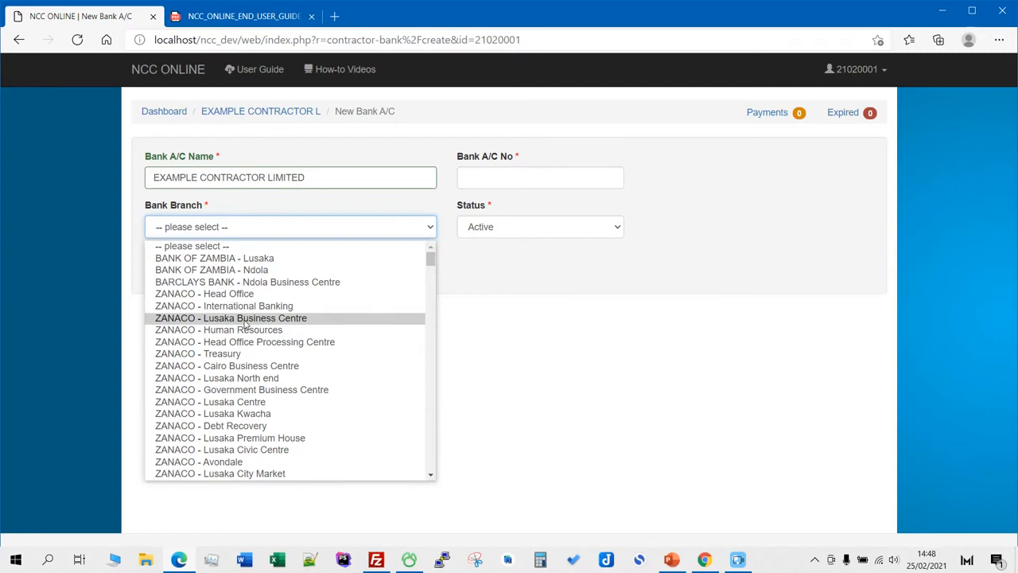
click(249, 365)
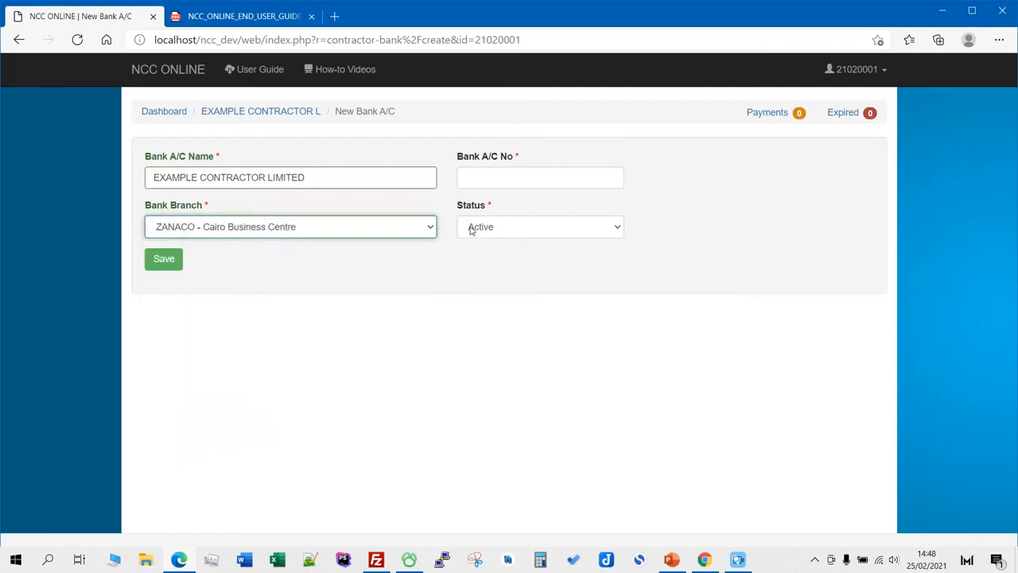
click(530, 182)
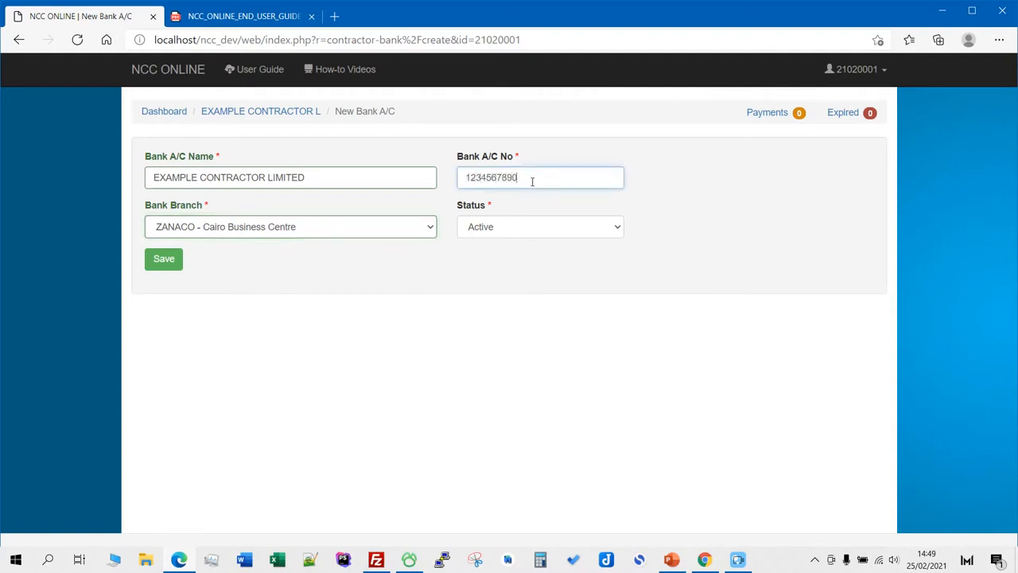
click(170, 267)
scroll(534, 245, down, 1)
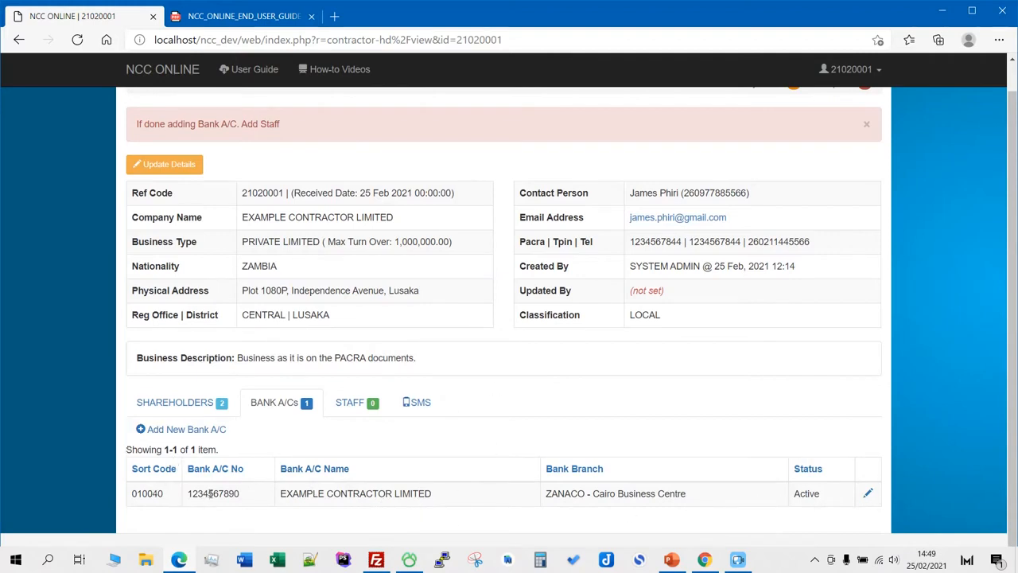
- Review the staff notice and bring up the contractor's Staff list
scroll(346, 232, up, 1)
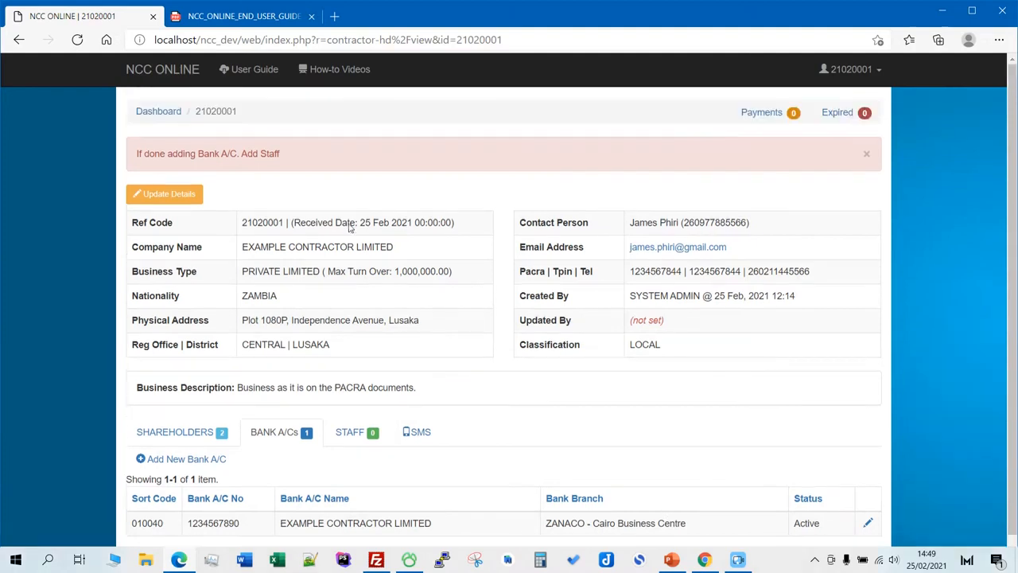
scroll(362, 236, down, 1)
scroll(302, 175, up, 1)
drag(137, 156, 199, 156)
click(309, 157)
scroll(411, 232, down, 1)
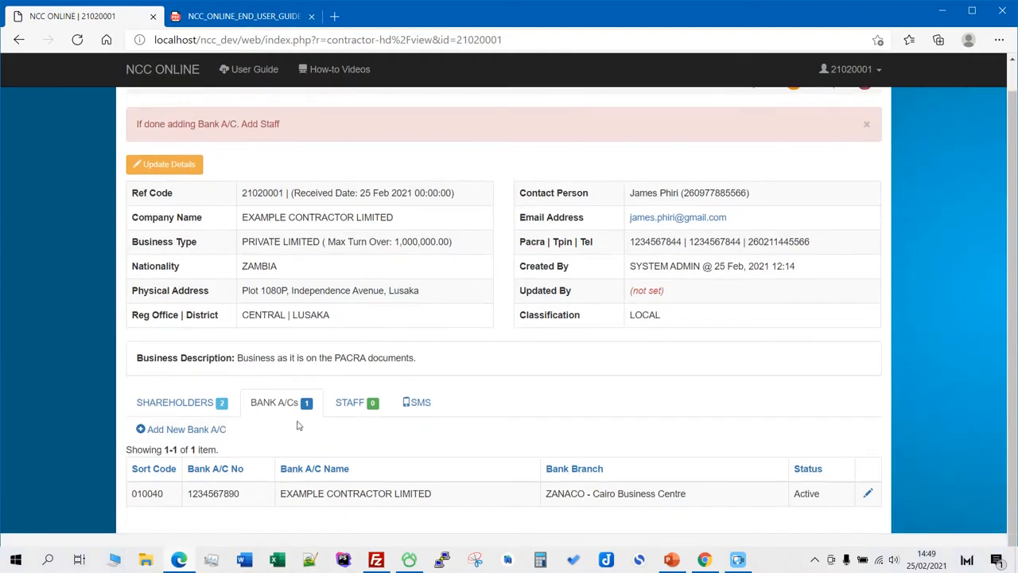
click(345, 408)
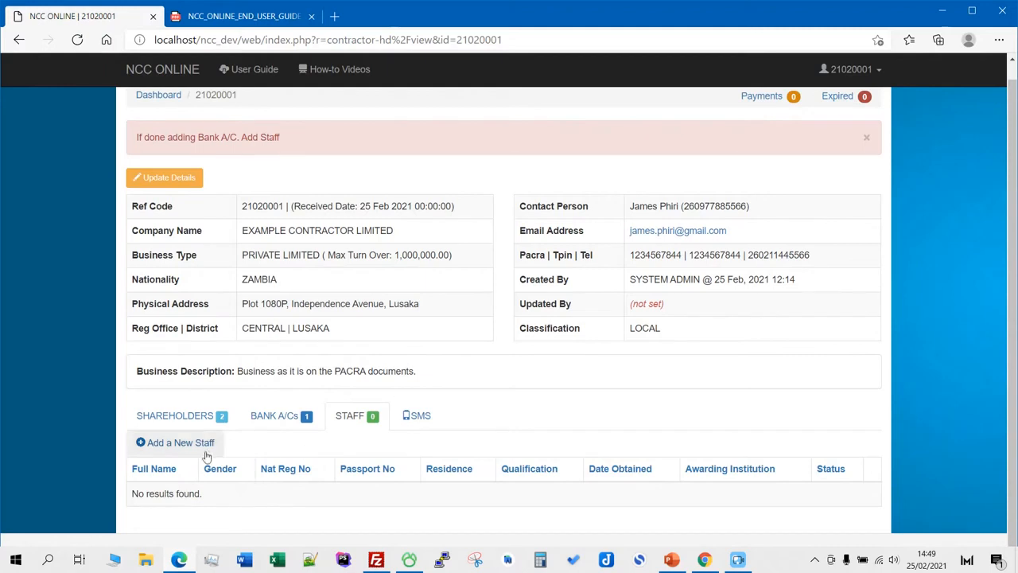
- Enter the CEO's full name, male gender, registration number and citizen residence in a new staff form
click(218, 177)
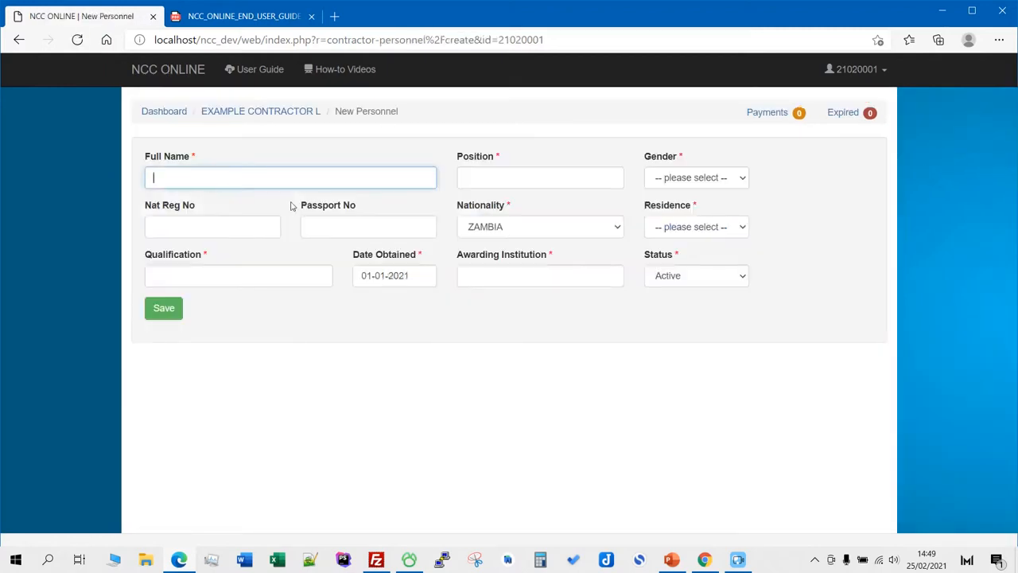
click(561, 178)
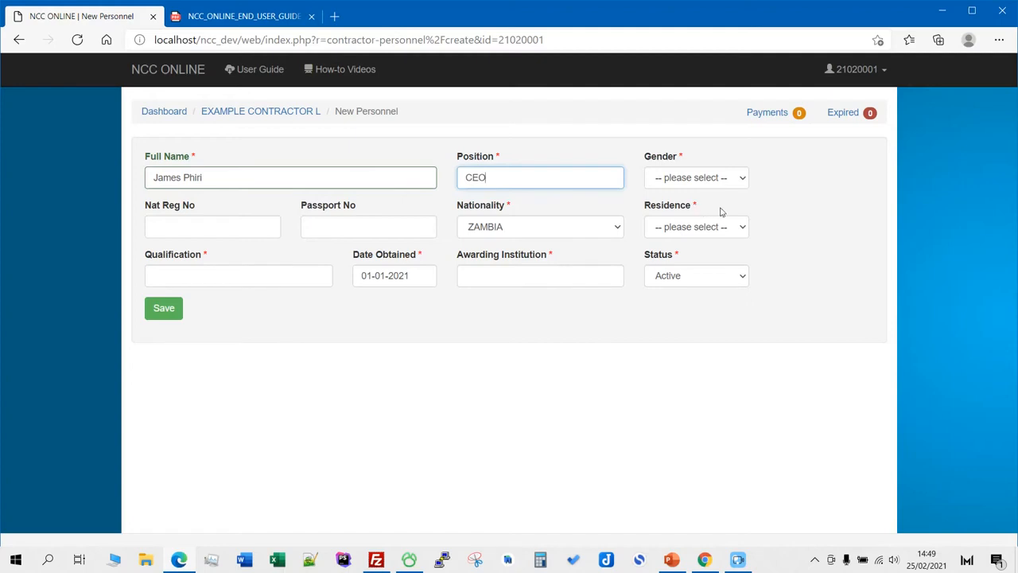
click(707, 181)
click(691, 210)
click(233, 226)
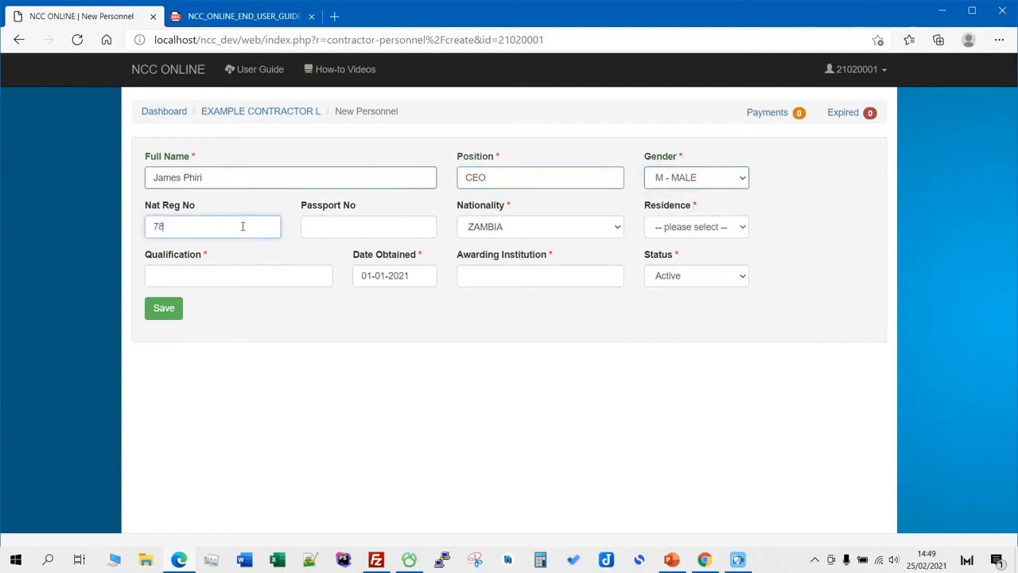
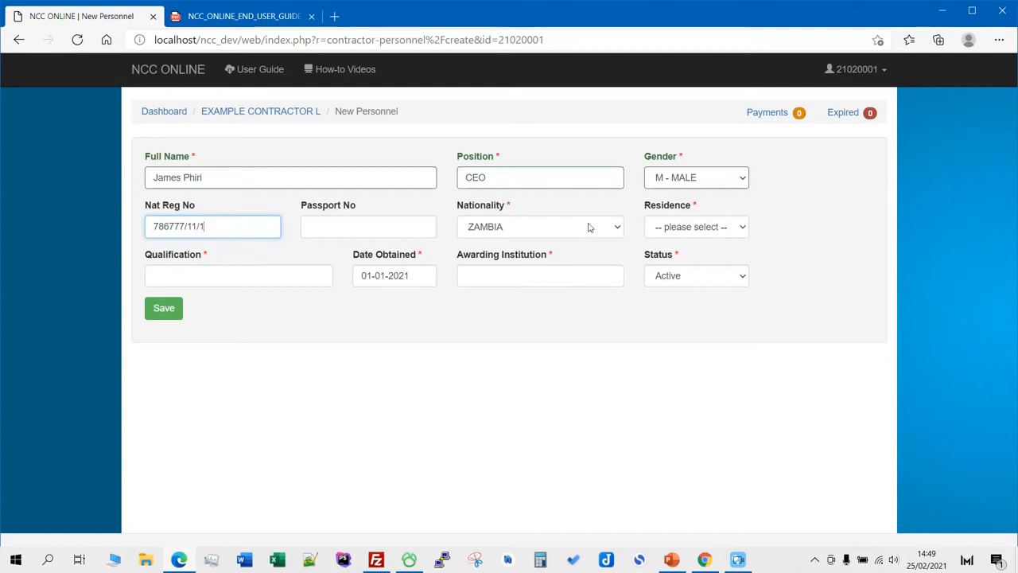
click(725, 229)
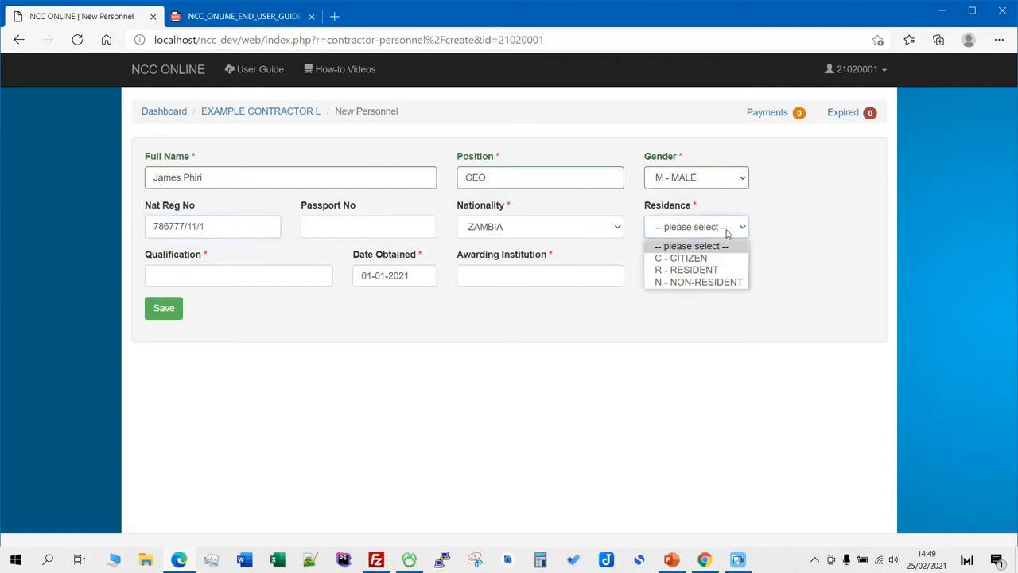
click(688, 257)
- Record a Bachelor of Engineering from CBU, obtained 01-12-2010, and save the staff member
click(292, 275)
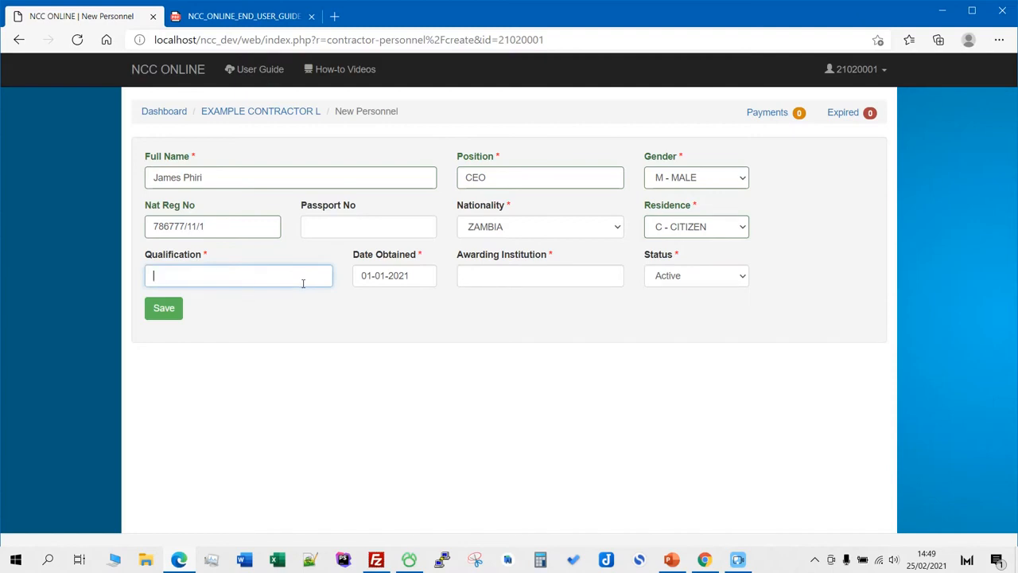
text(Qua)
key(BackSpace)
key(BackSpace)
key(BackSpace)
key(BackSpace)
key(BackSpace)
text(ineering)
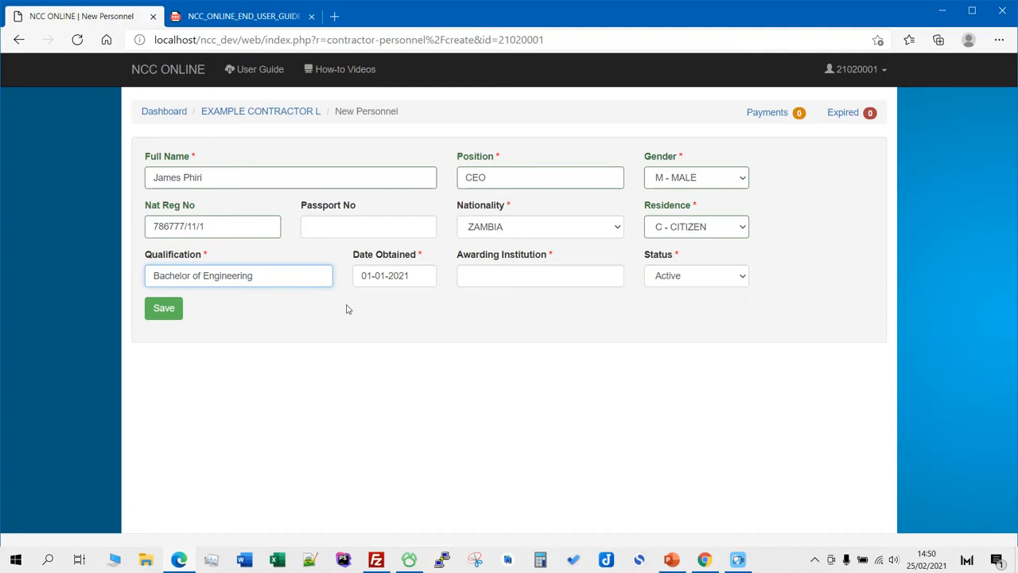
click(522, 279)
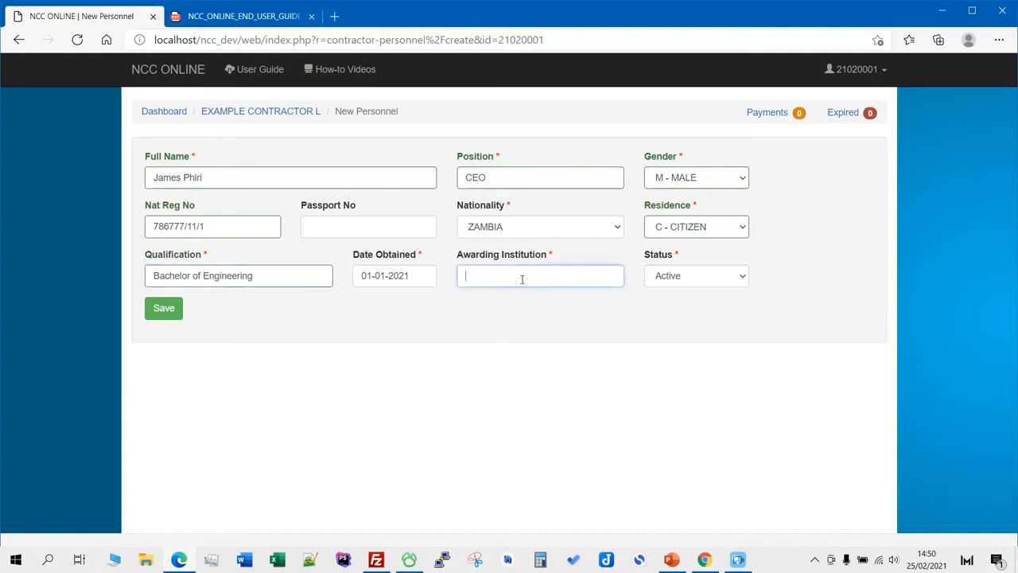
text(CBU)
click(422, 276)
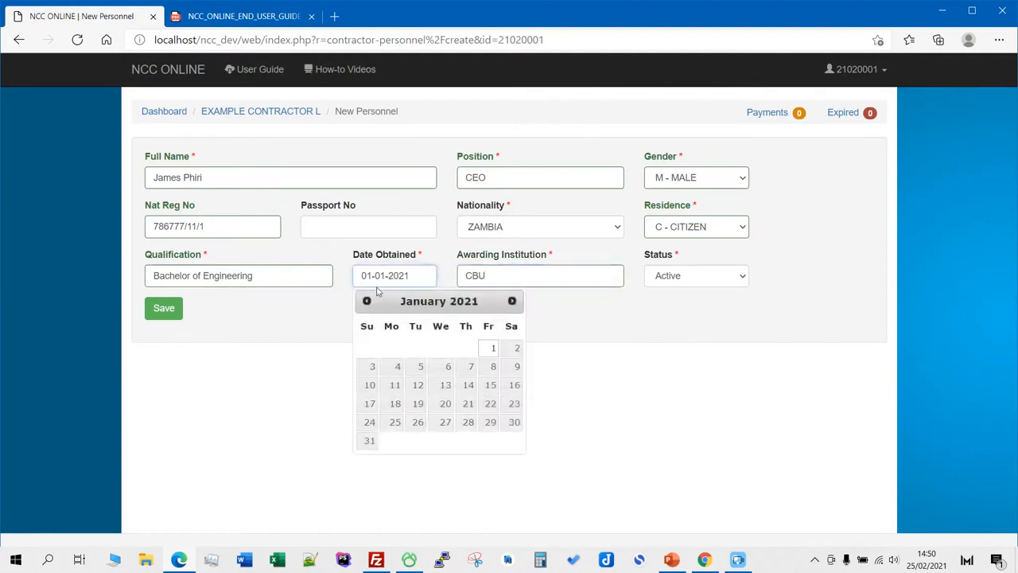
key(BackSpace)
key(BackSpace)
text(10)
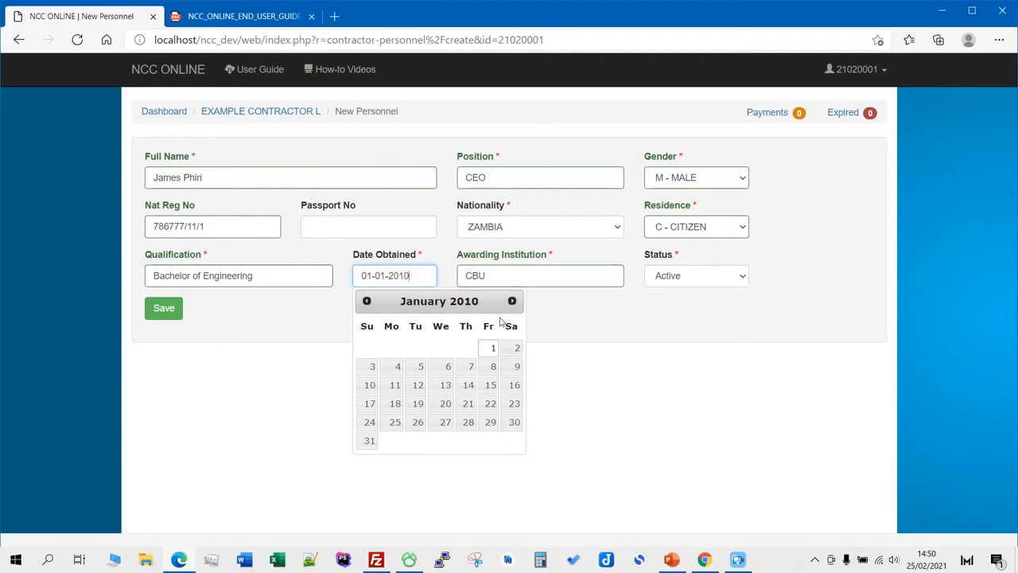
key(BackSpace)
key(BackSpace)
text(12)
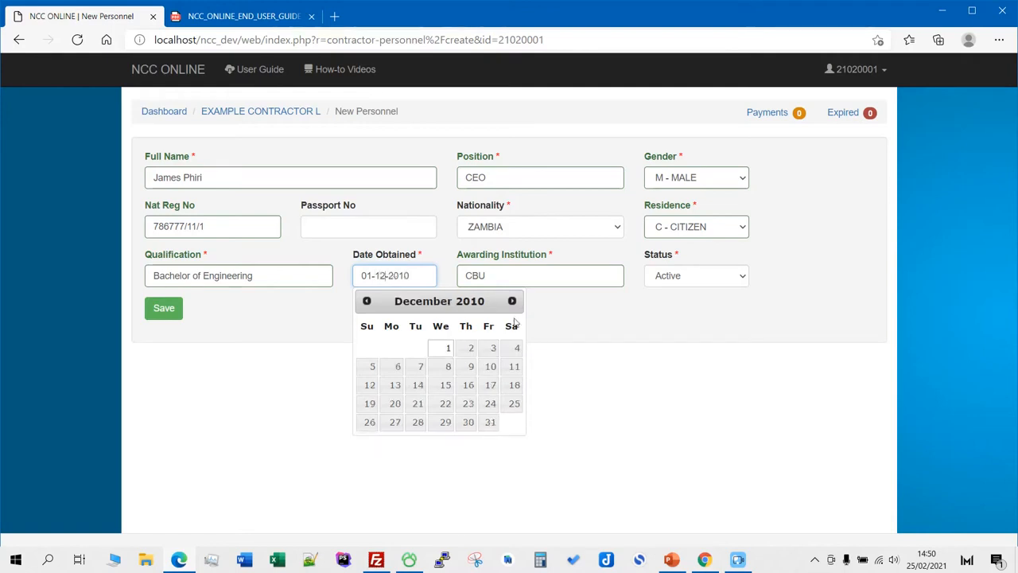
click(559, 325)
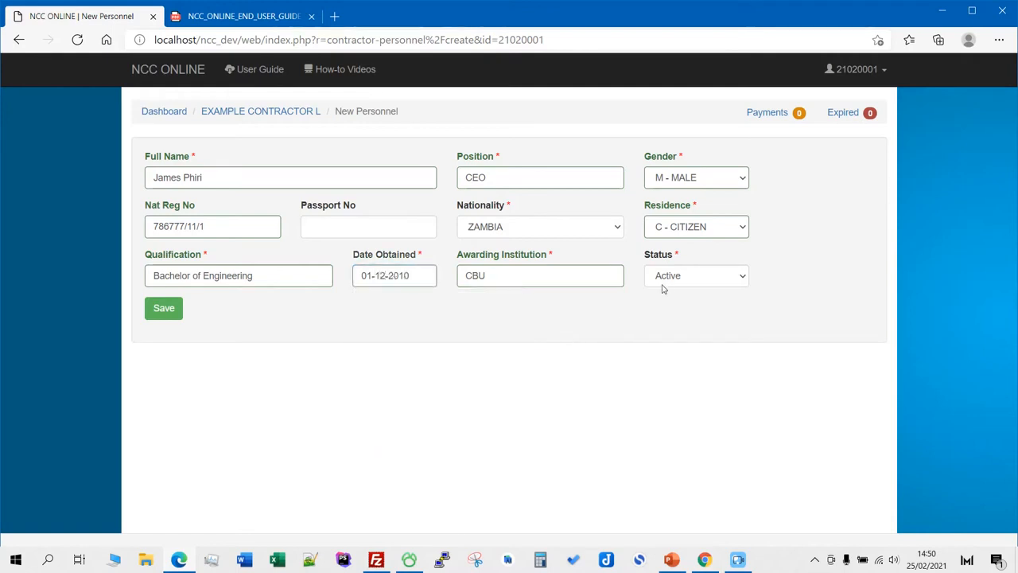
click(169, 310)
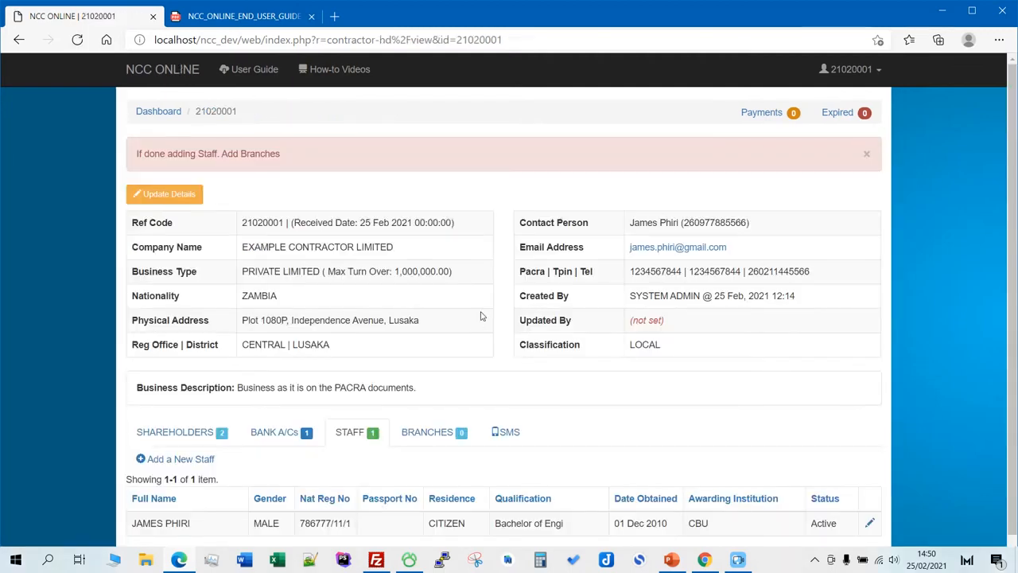
- Add a staff member with full name, position Manager Finance, female gender, registration number and citizen residence
scroll(476, 288, down, 1)
click(200, 430)
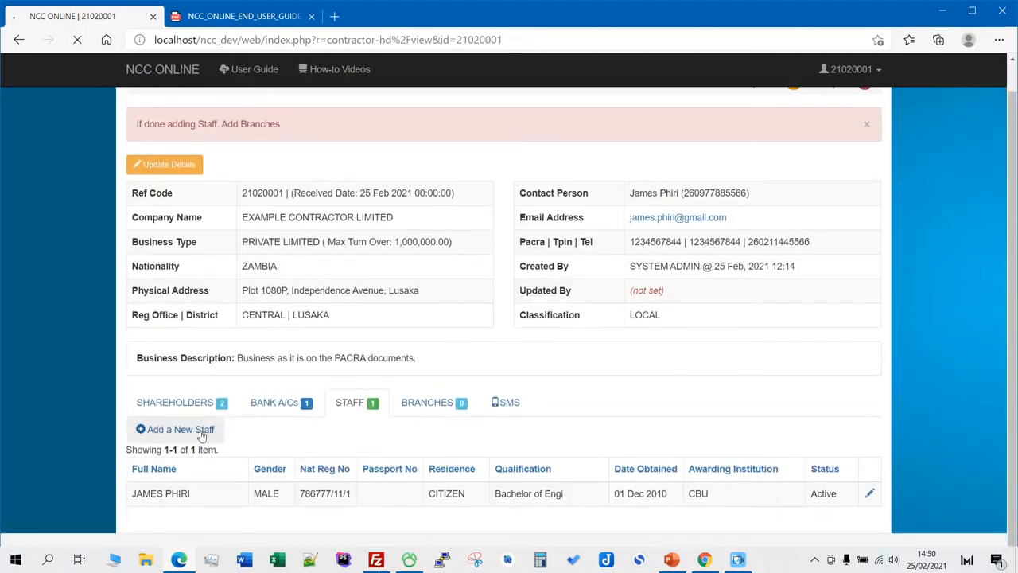
click(292, 170)
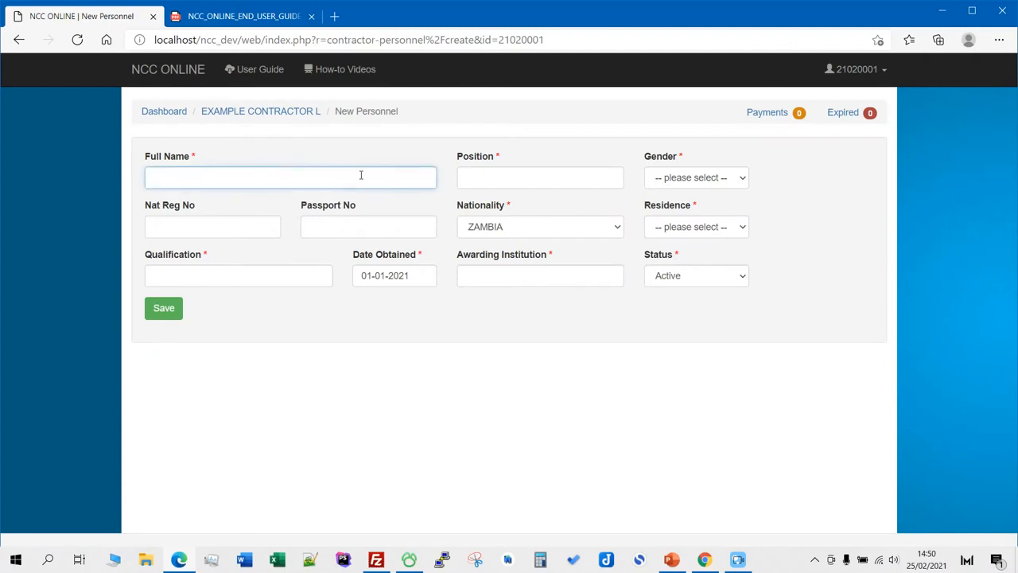
click(565, 184)
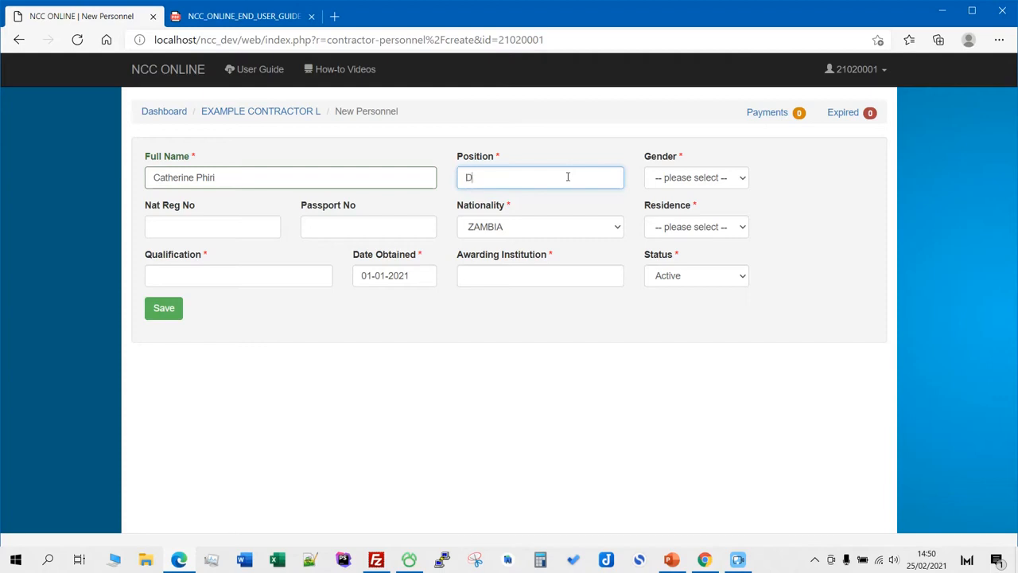
text(Manager Finance)
click(730, 185)
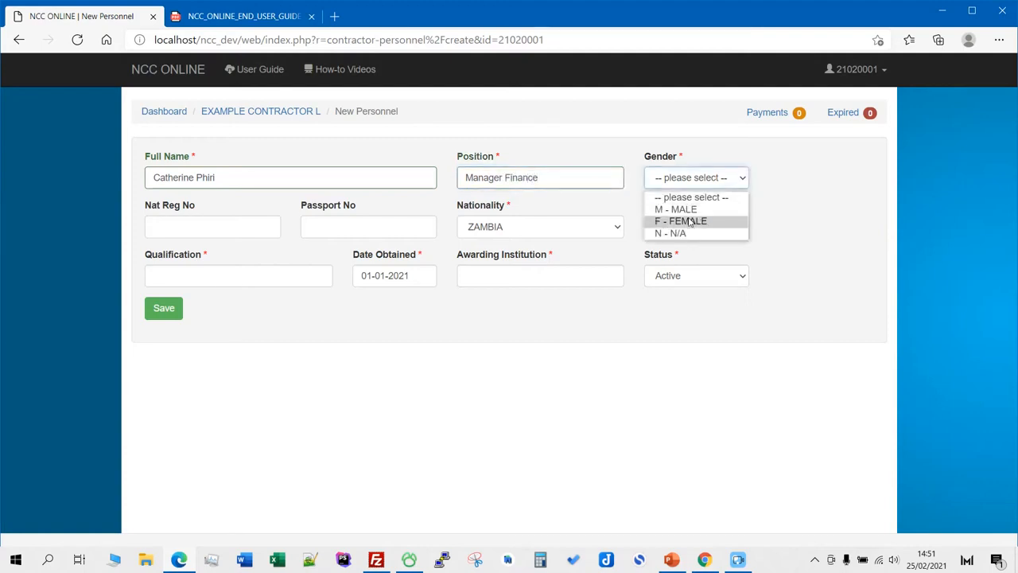
click(691, 221)
click(227, 228)
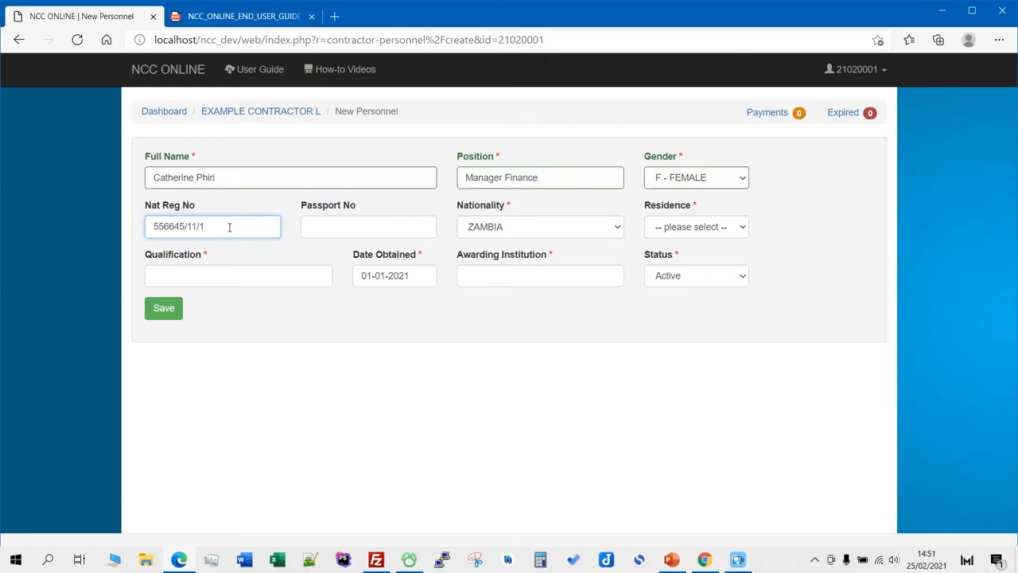
click(704, 237)
click(703, 256)
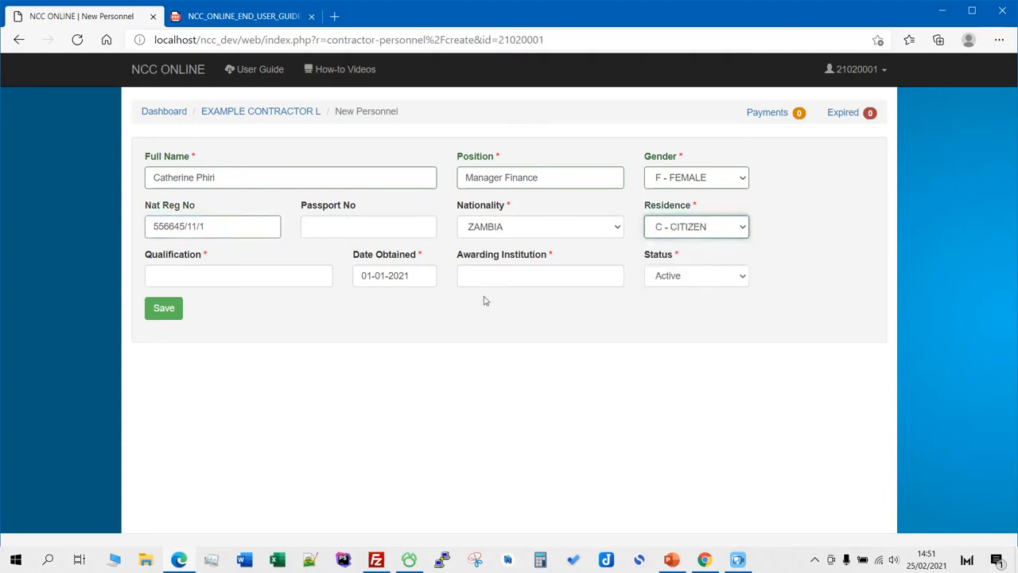
- Set qualification ACCA from ZCAS, obtained 01-01-2012, and save the staff member
click(259, 276)
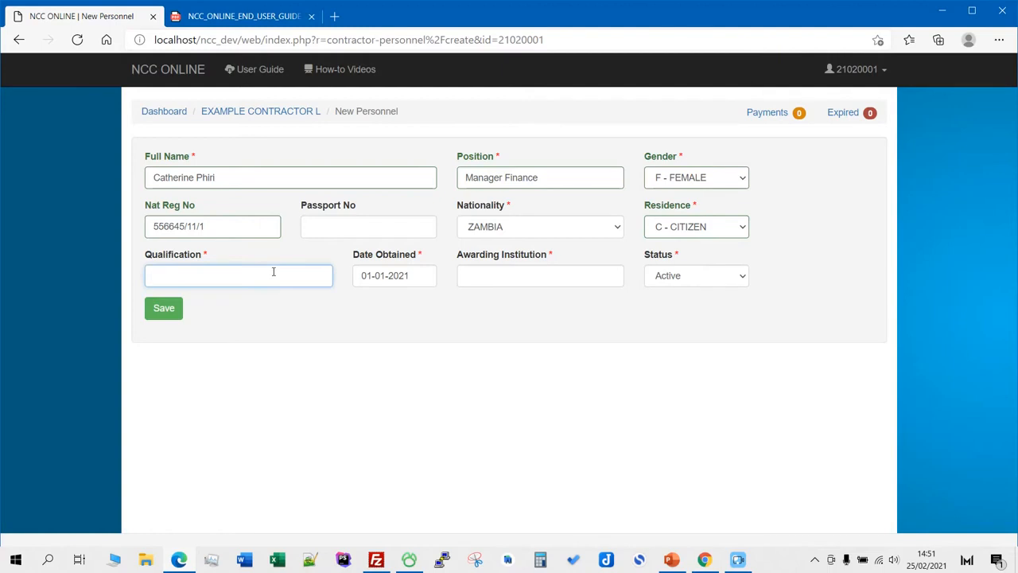
text(Bach)
key(BackSpace)
key(BackSpace)
key(BackSpace)
key(BackSpace)
text(ACCA)
click(430, 277)
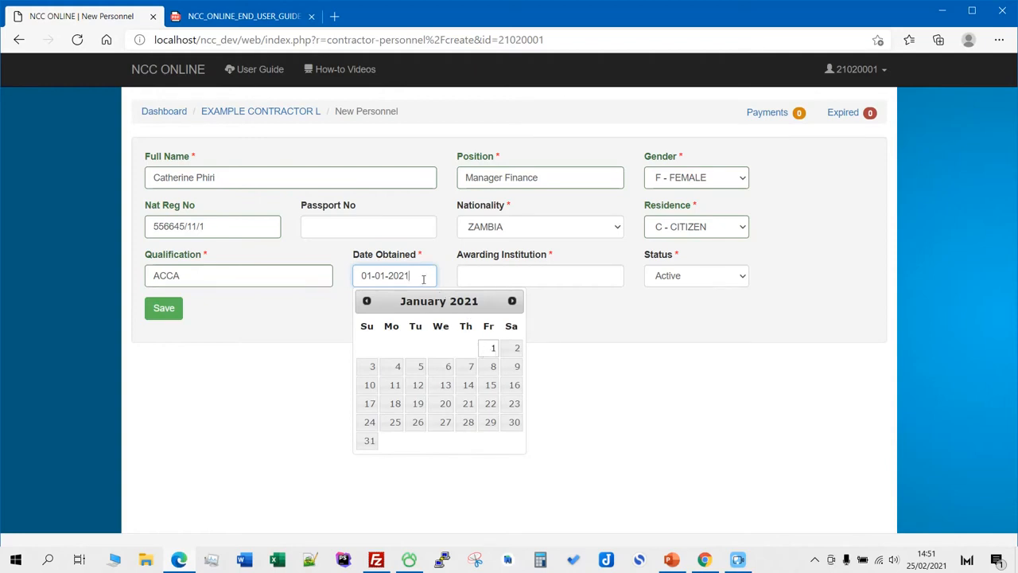
key(BackSpace)
text(12)
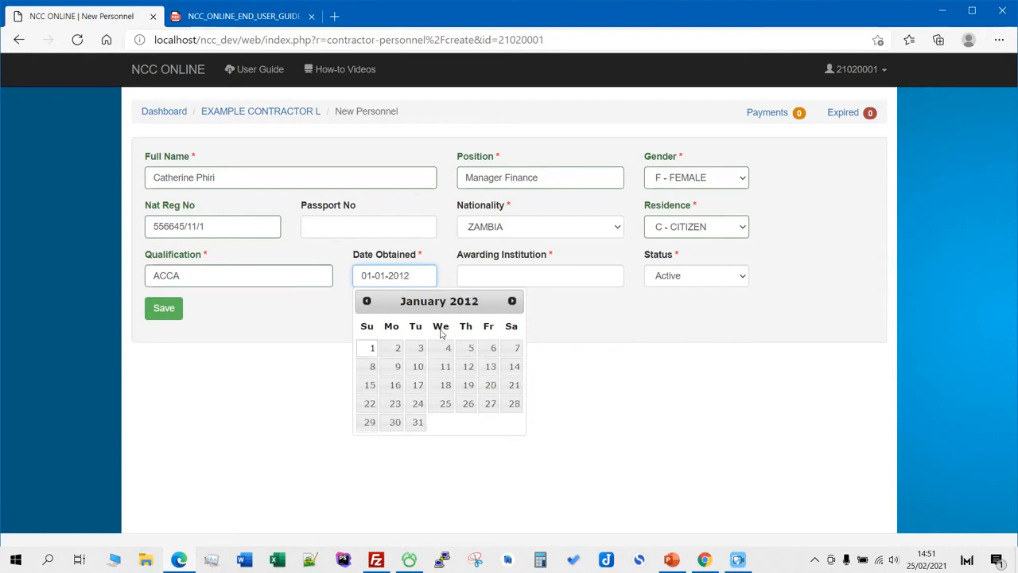
click(376, 350)
click(528, 278)
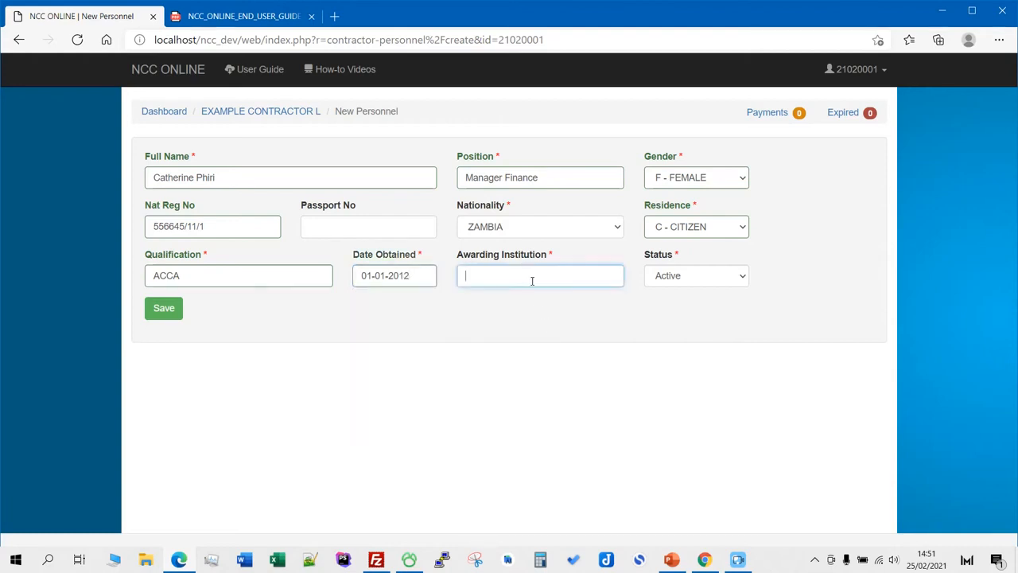
text(ZCAS)
click(161, 312)
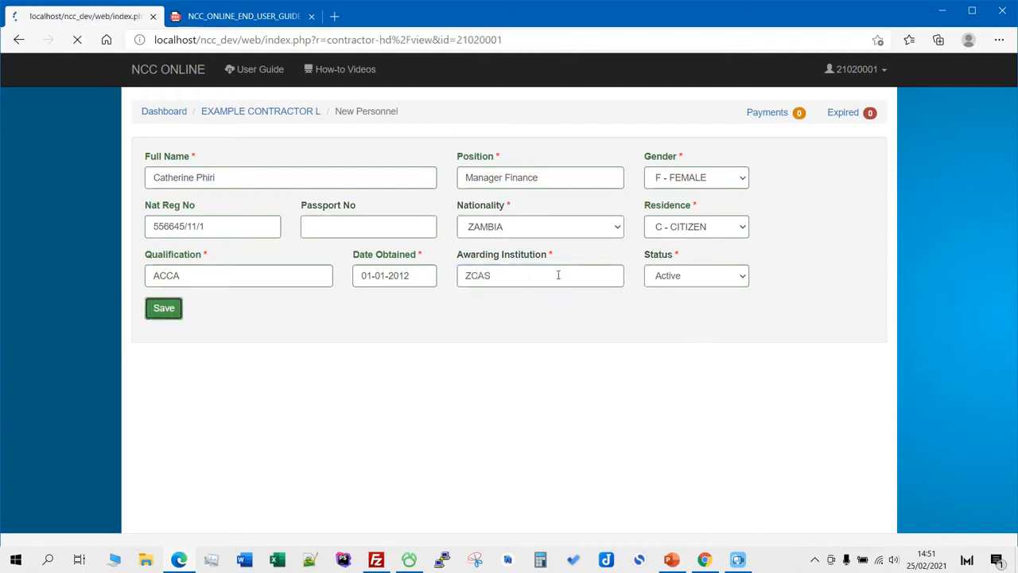
scroll(560, 242, down, 1)
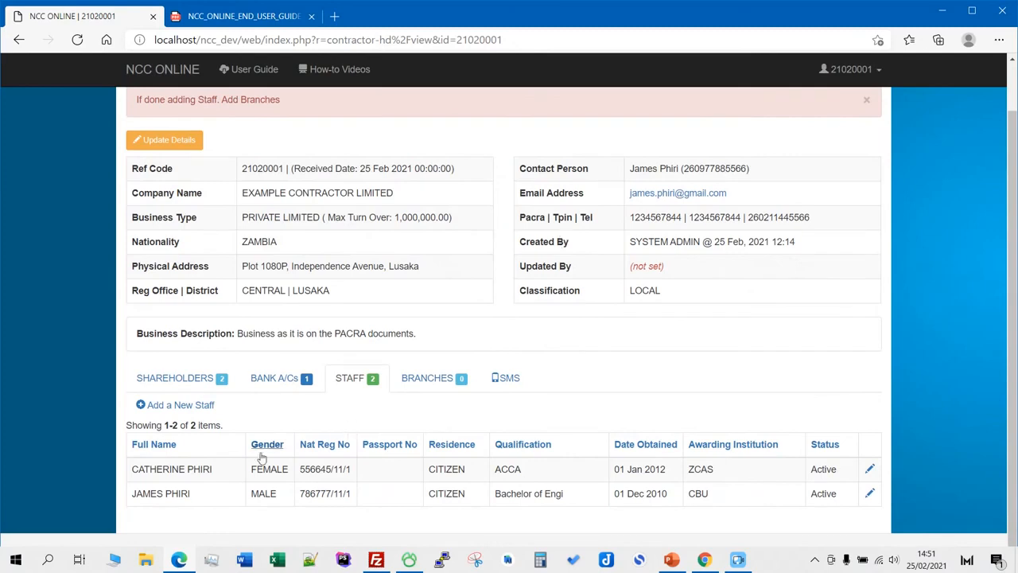
- Clear the stray text highlight on the contractor profile page
scroll(362, 449, up, 1)
scroll(354, 437, down, 1)
scroll(438, 448, up, 1)
scroll(302, 177, down, 1)
scroll(299, 188, up, 1)
mouse_move(138, 161)
mouse_down()
mouse_move(278, 155)
mouse_move(293, 165)
mouse_up()
click(291, 157)
mouse_move(137, 154)
mouse_down()
mouse_move(159, 154)
mouse_move(143, 154)
mouse_up()
click(333, 174)
scroll(342, 183, down, 1)
click(419, 378)
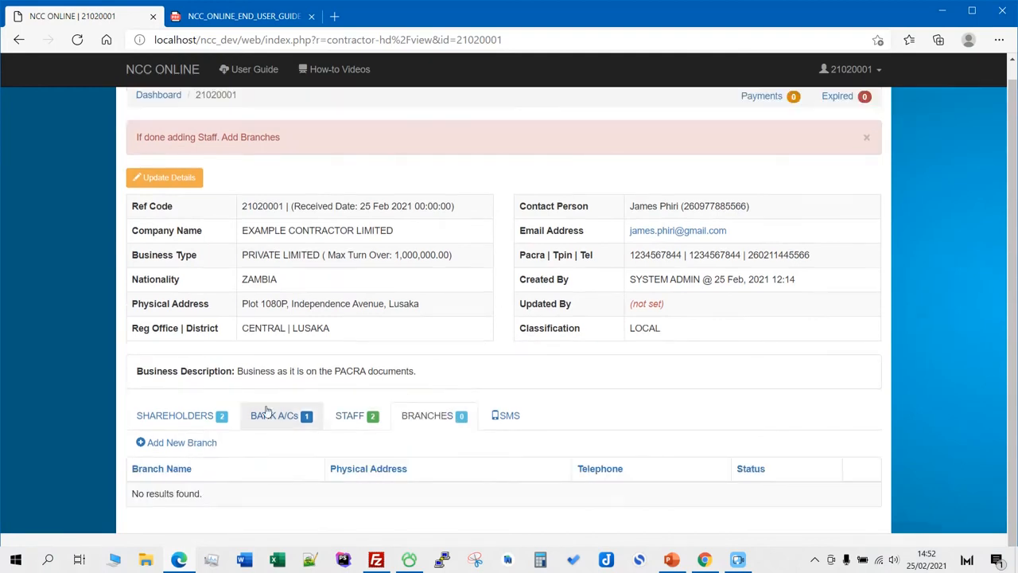
click(203, 442)
click(238, 178)
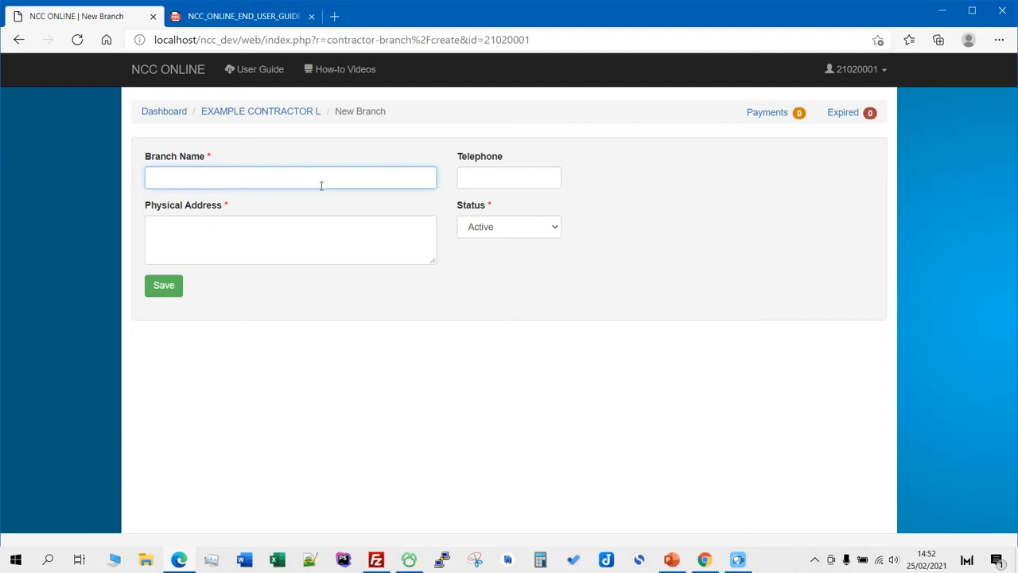
text(Head C)
text(ffice)
click(366, 237)
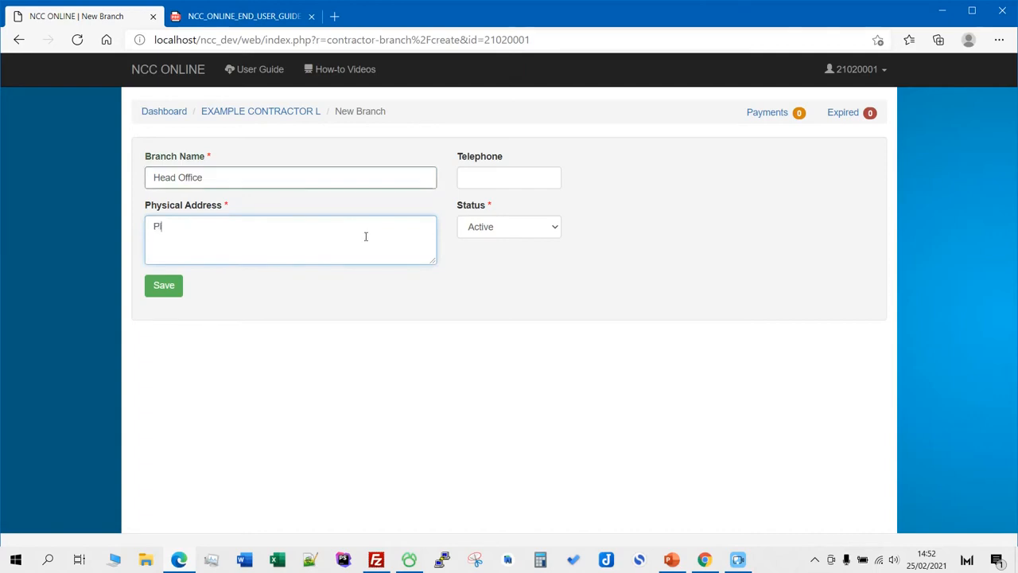
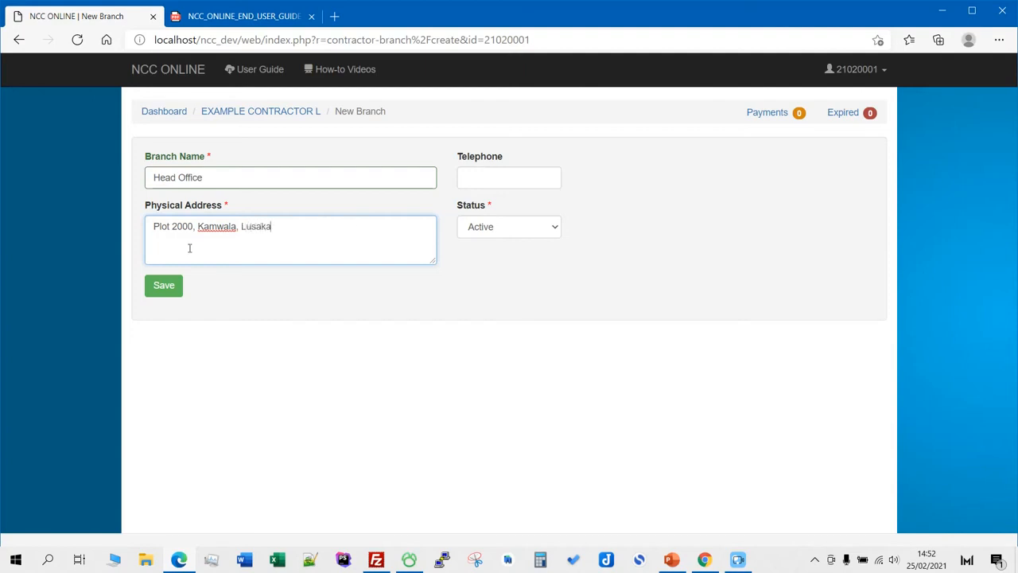
- Insert 'Burma Road,' before Kamwala in the address and save the Head Office branch
double_click(170, 226)
click(248, 248)
text(Burma Road,)
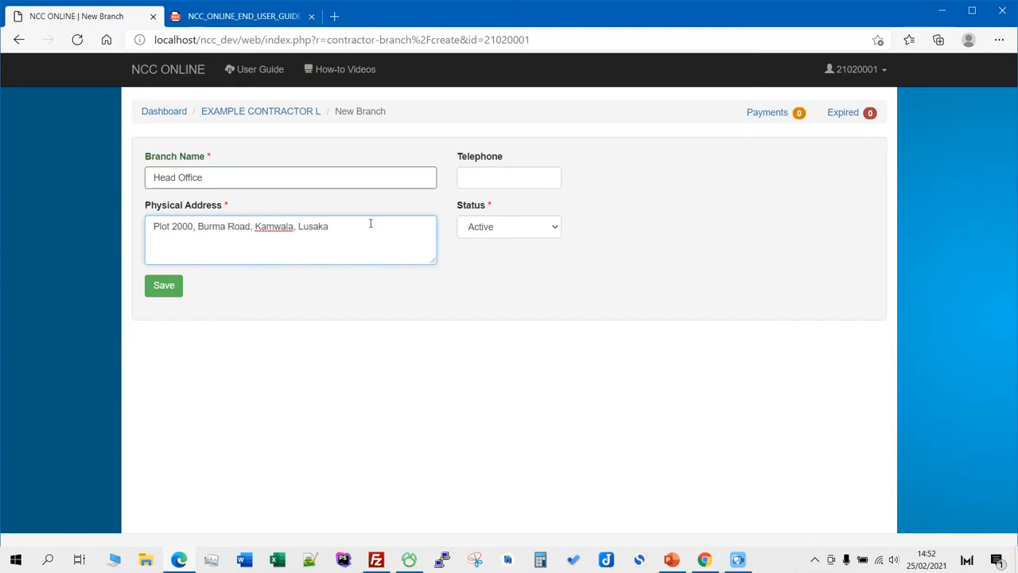
click(526, 181)
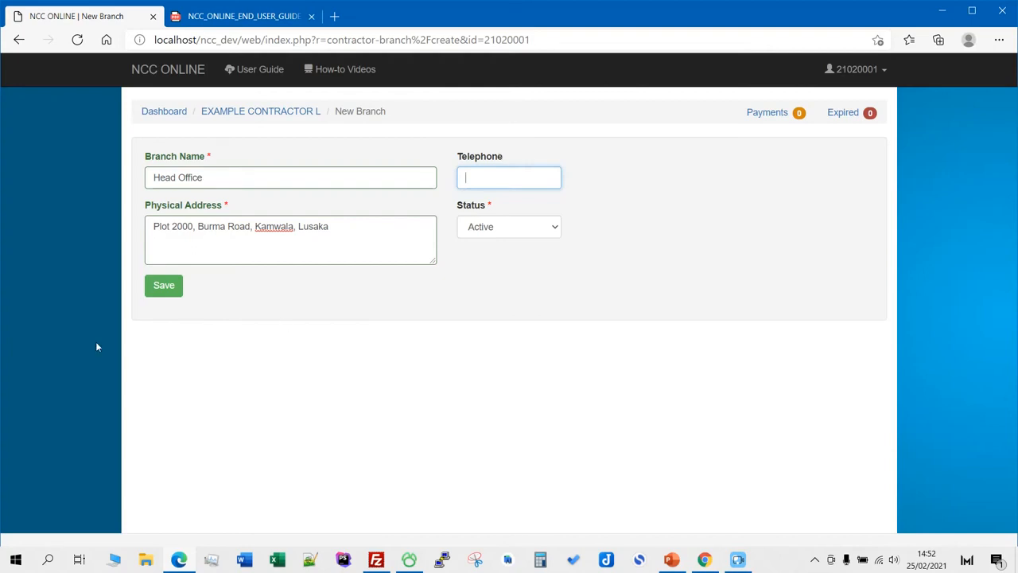
click(165, 286)
scroll(663, 294, down, 1)
scroll(660, 291, up, 1)
scroll(659, 291, down, 1)
- Show the empty Assets list, start a new company asset and expand the Asset Type dropdown
scroll(442, 458, up, 1)
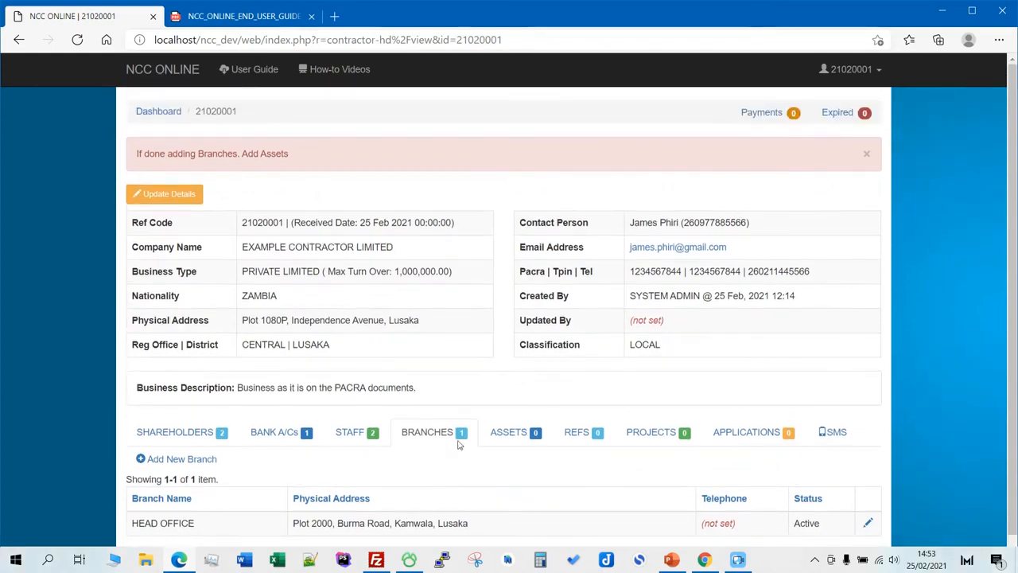
scroll(525, 447, down, 1)
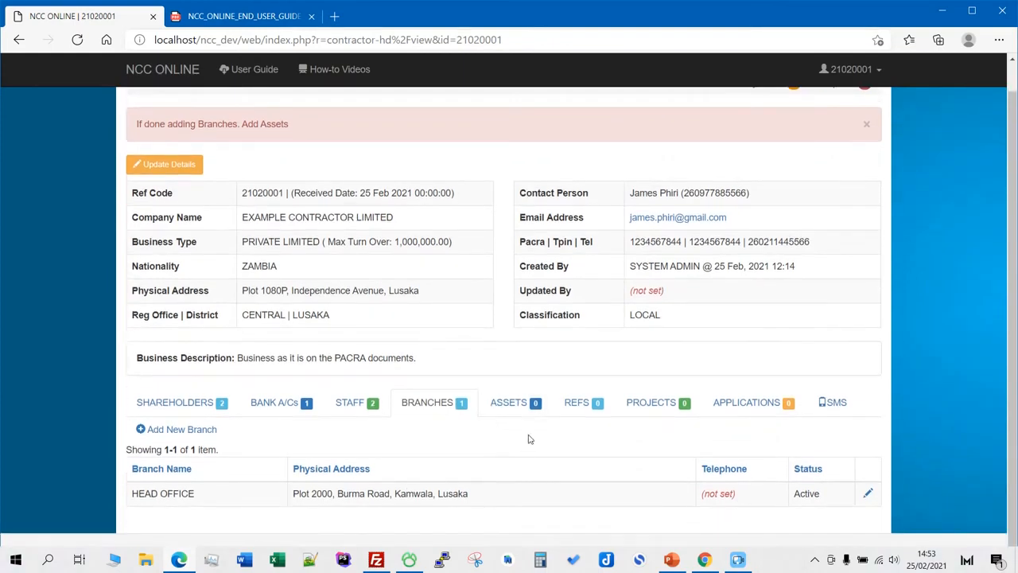
scroll(530, 439, up, 1)
scroll(493, 237, down, 1)
click(513, 403)
scroll(557, 366, up, 1)
scroll(480, 421, down, 1)
click(203, 445)
click(256, 185)
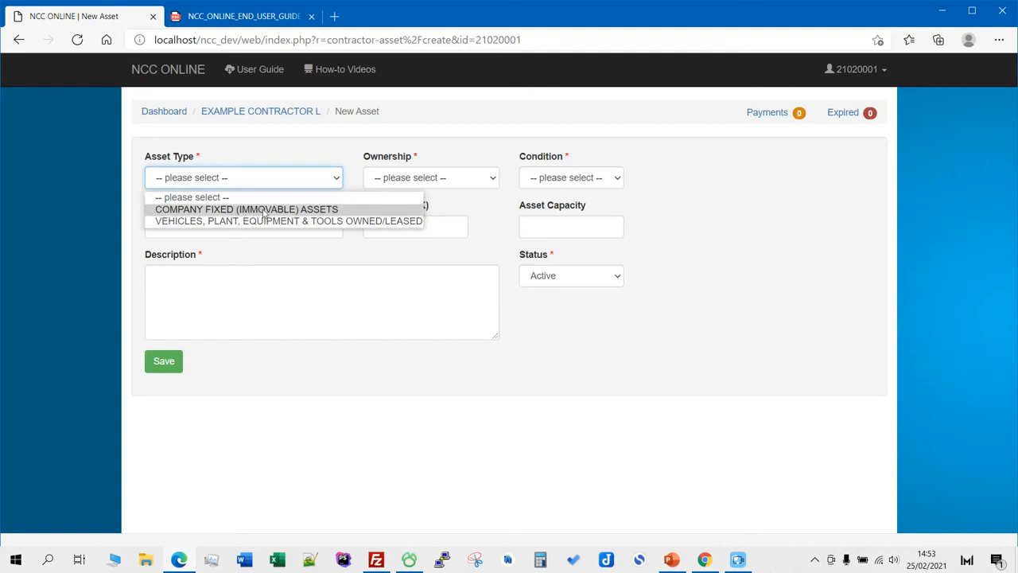
- Set asset type COMPANY FIXED (IMMOVABLE) ASSETS, ownership OWNED and condition EXCELLENT
click(263, 210)
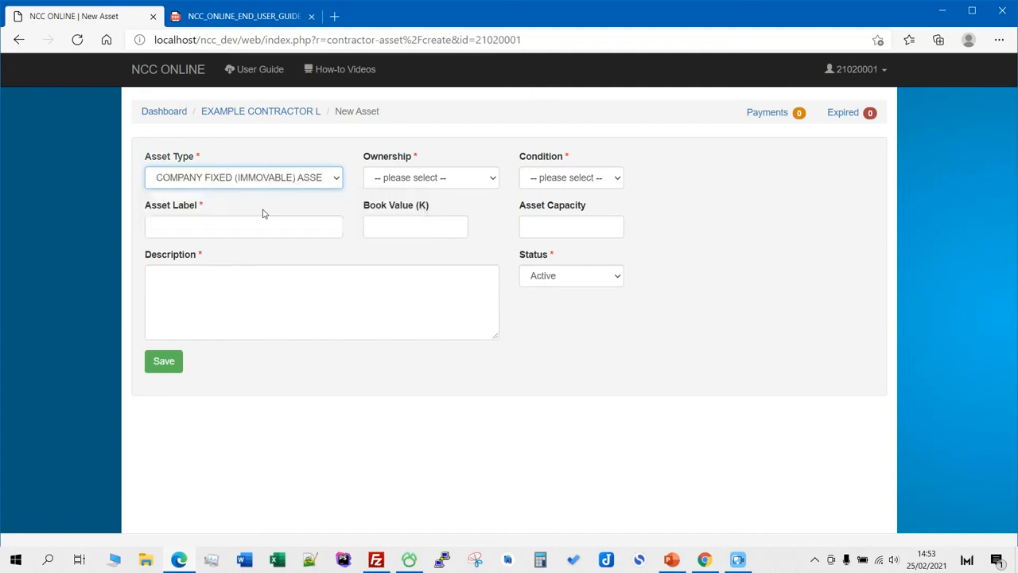
click(459, 183)
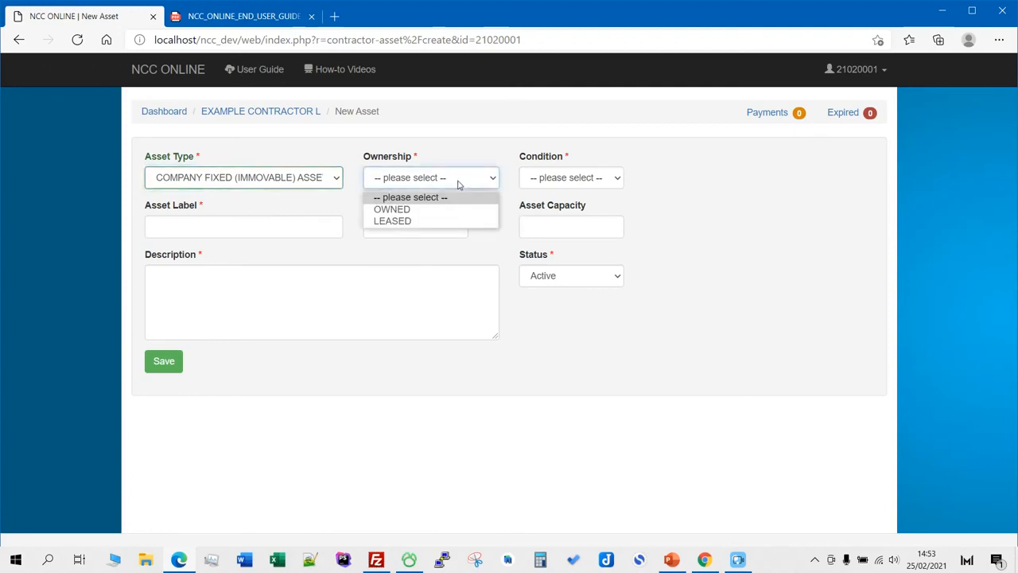
click(390, 209)
click(561, 177)
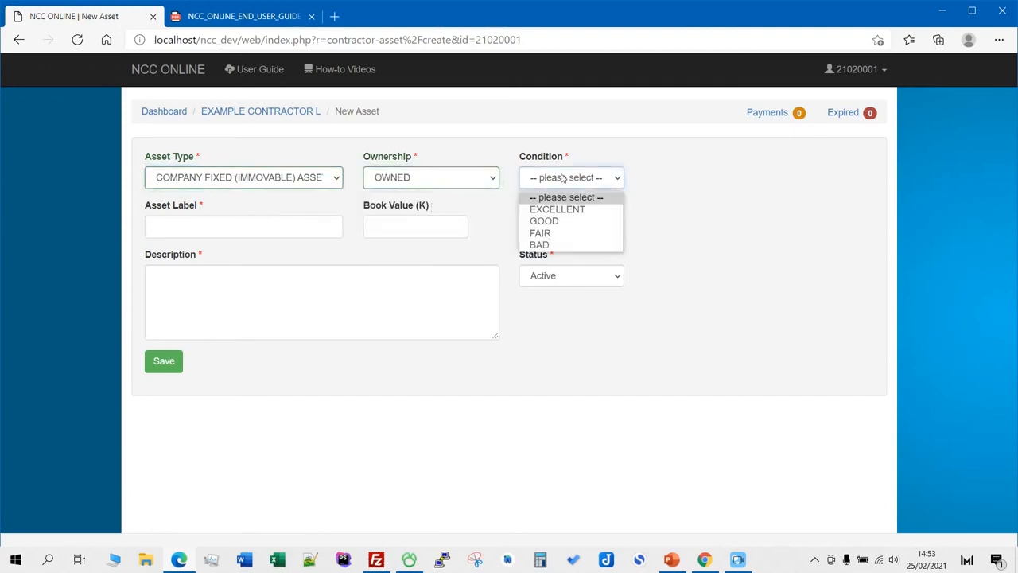
click(556, 210)
- Label and describe the asset as Office Block, then save it
click(234, 230)
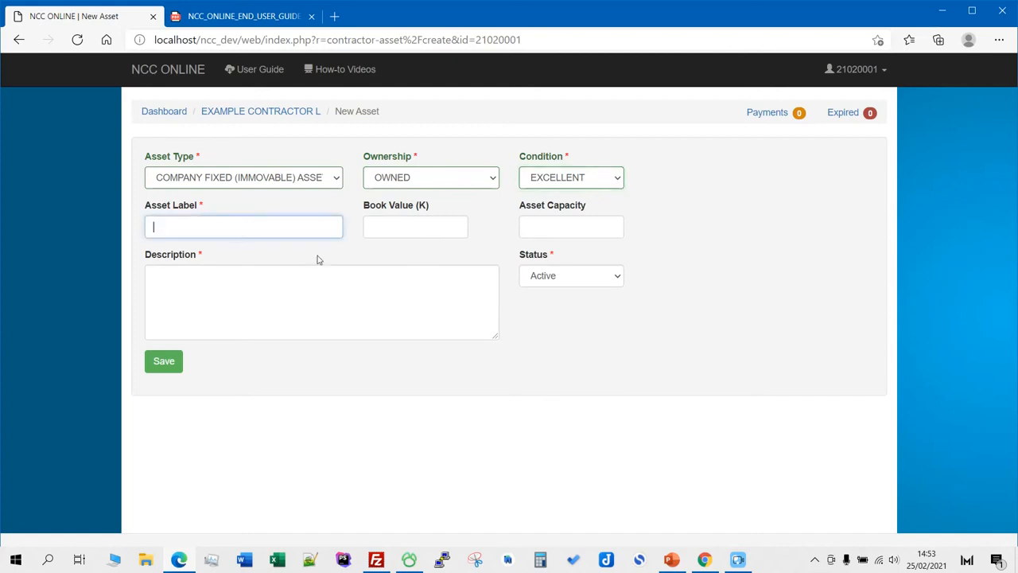
text(Office Block)
click(430, 234)
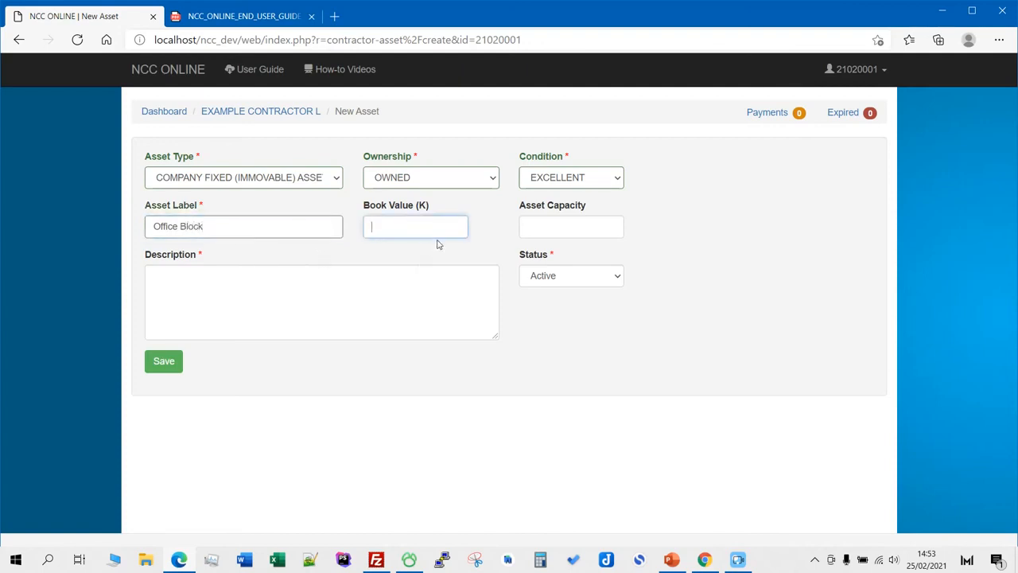
click(262, 304)
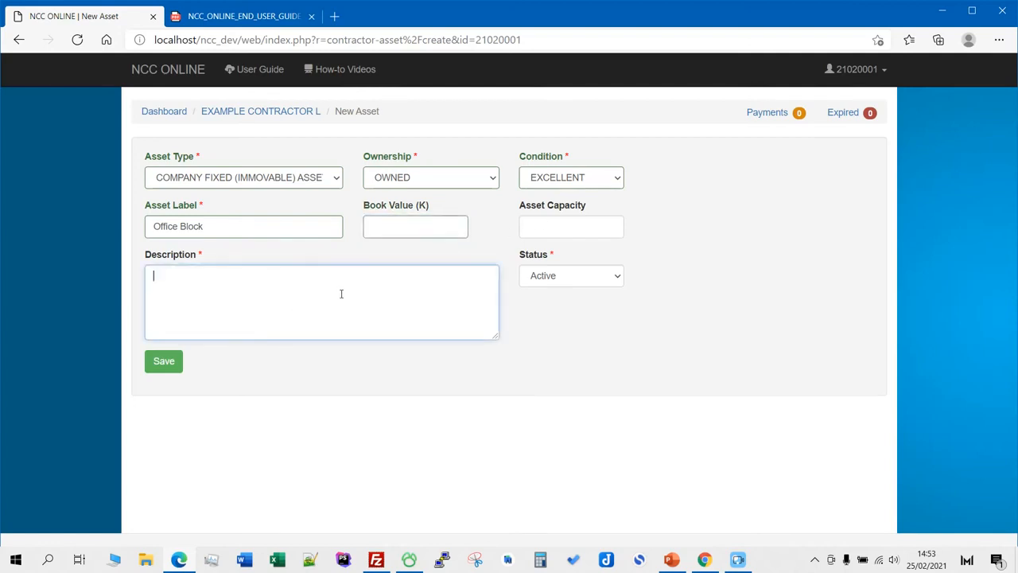
text(Office Block)
click(163, 361)
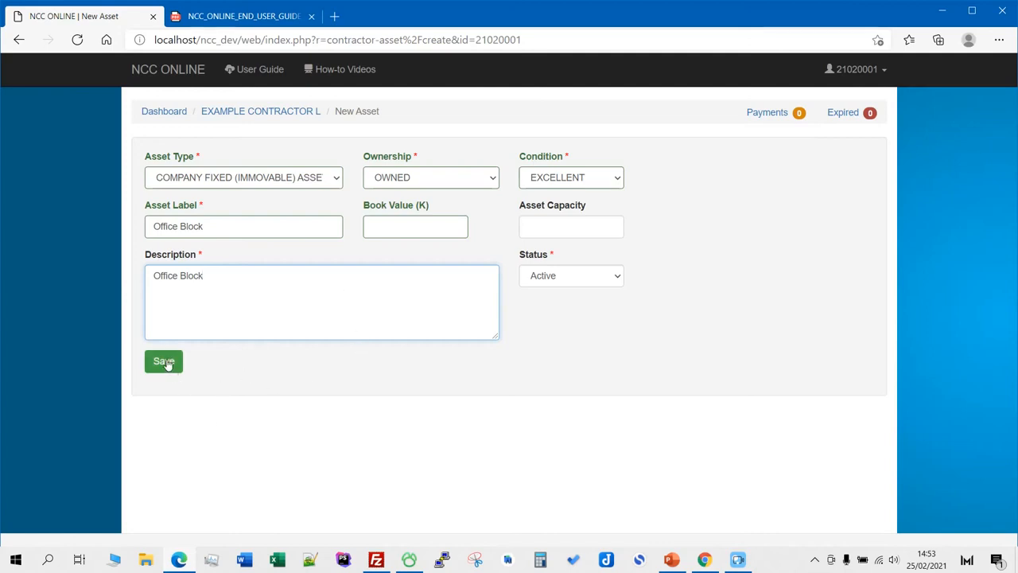
- Start a second asset of type vehicles, plant, equipment and tools, owned, in excellent condition
scroll(478, 236, down, 1)
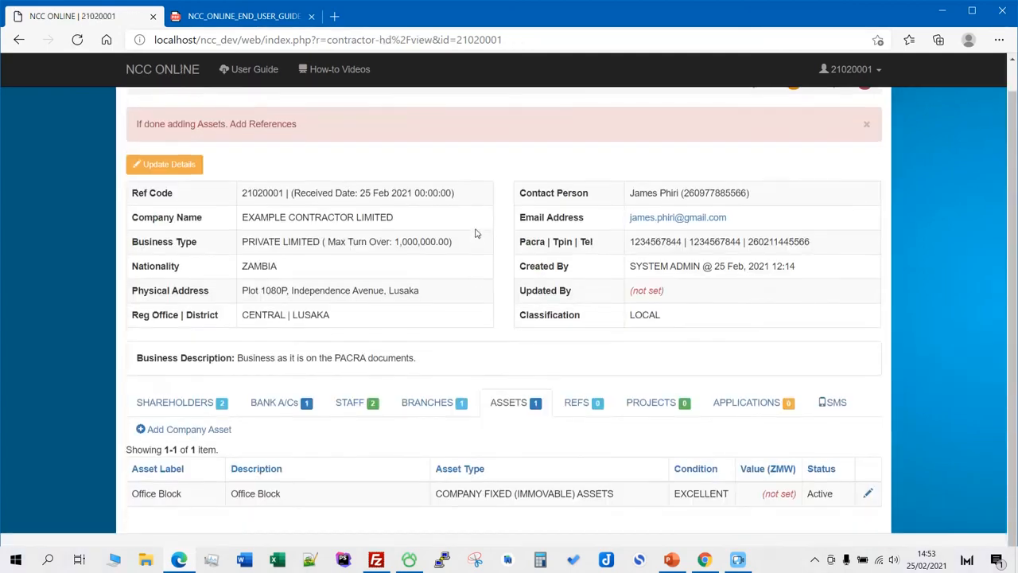
scroll(317, 229, up, 1)
scroll(317, 229, down, 1)
click(214, 434)
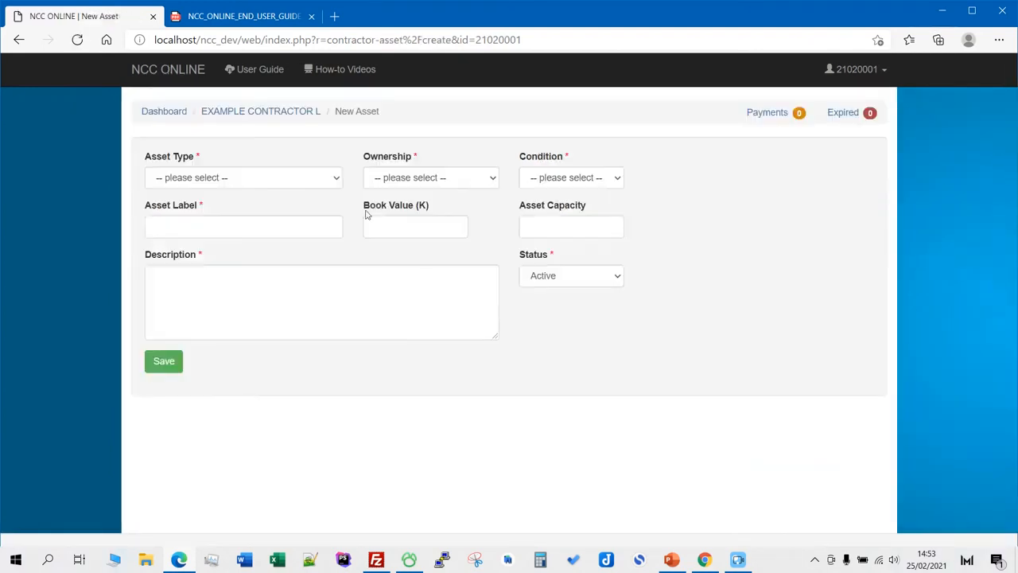
click(268, 176)
click(238, 225)
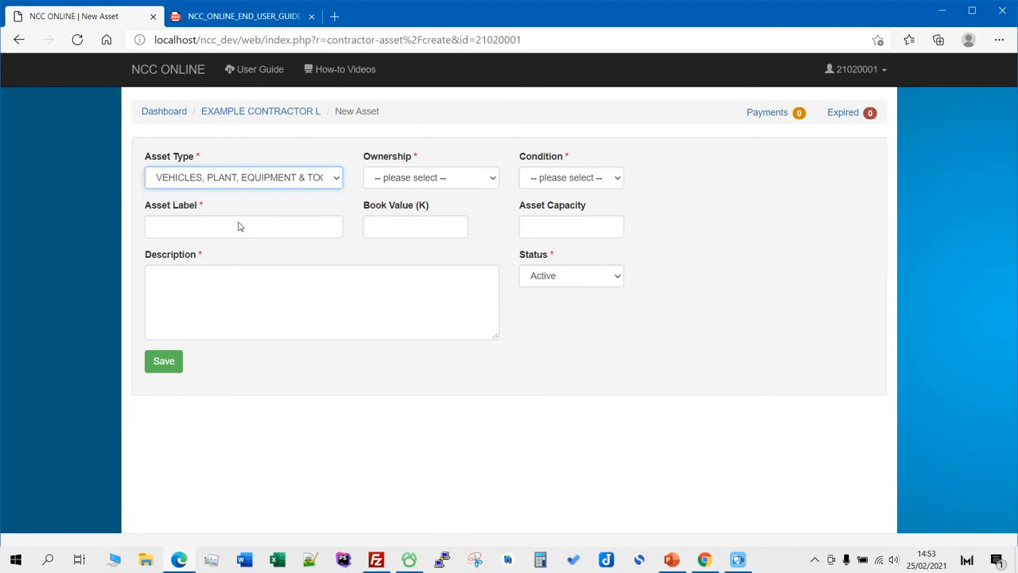
click(483, 178)
click(414, 209)
click(589, 177)
click(557, 210)
key(Tab)
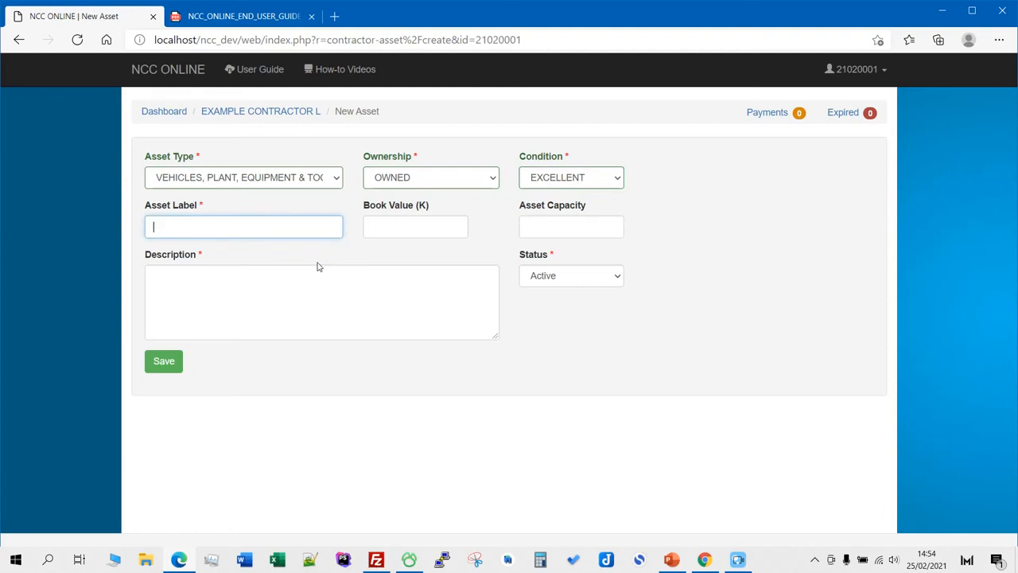
text(Toyota Hilux)
text(BAZ 3545)
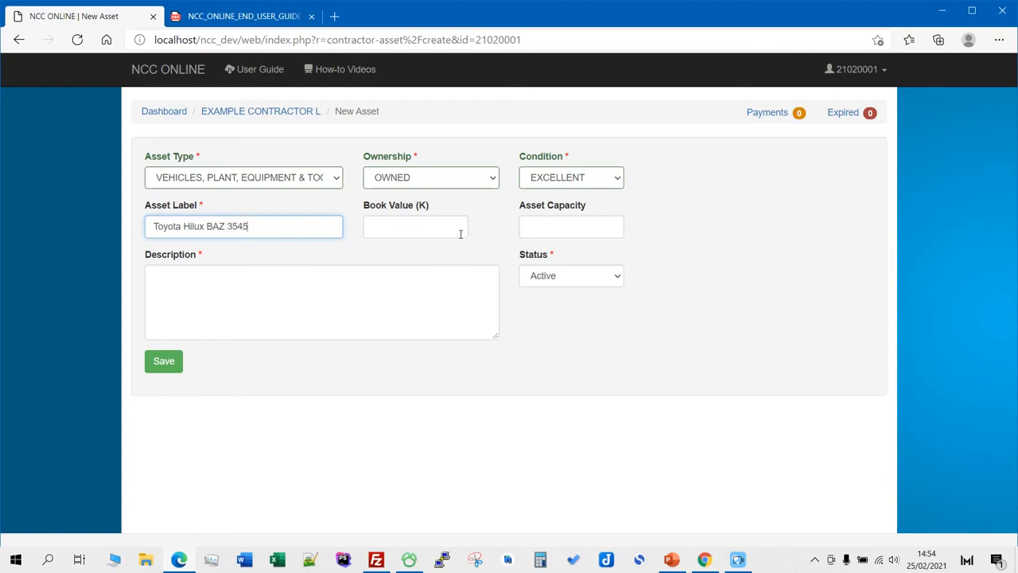
click(283, 307)
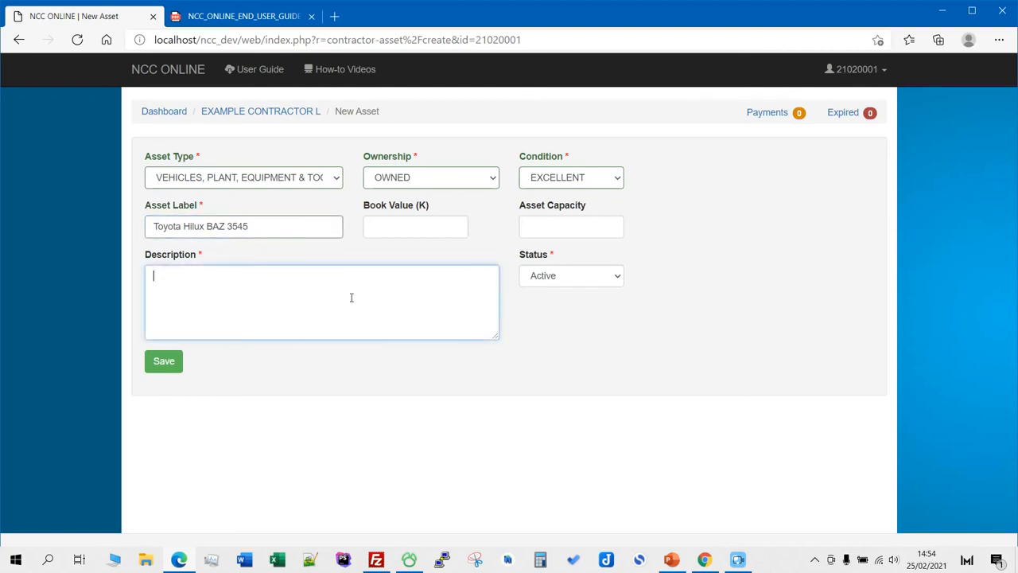
triple_click(268, 226)
key(ctrl+c)
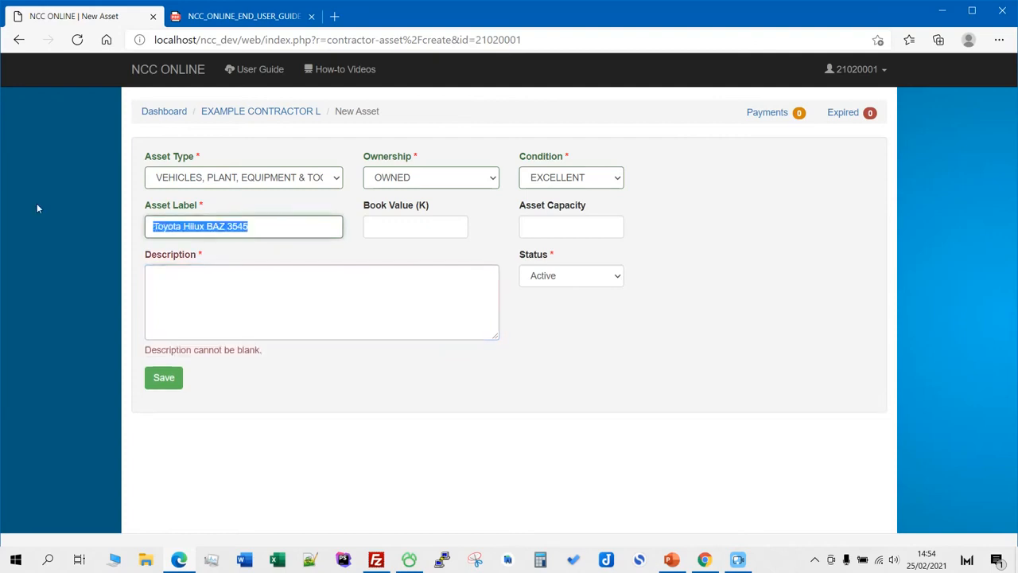
click(286, 298)
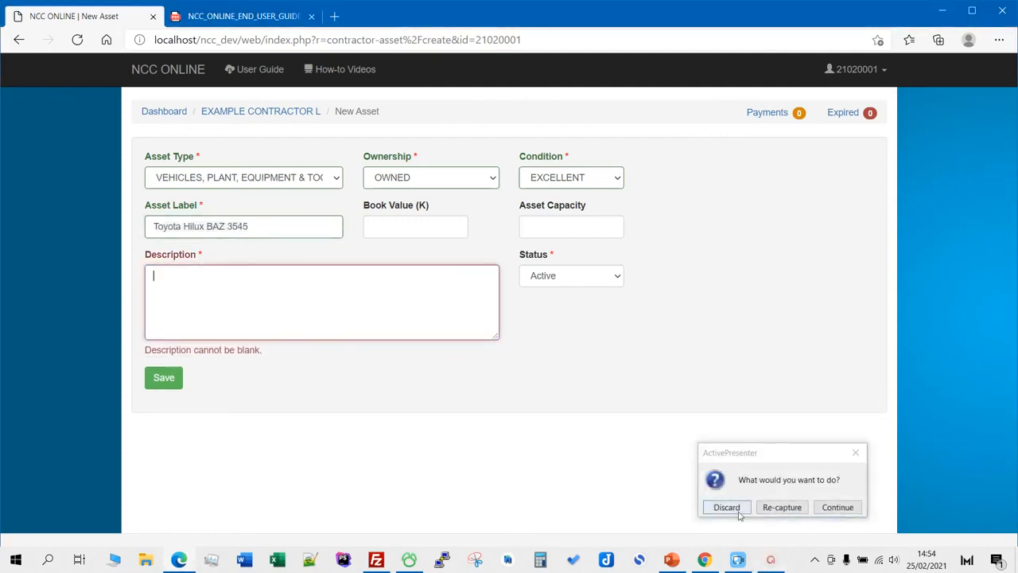
click(838, 507)
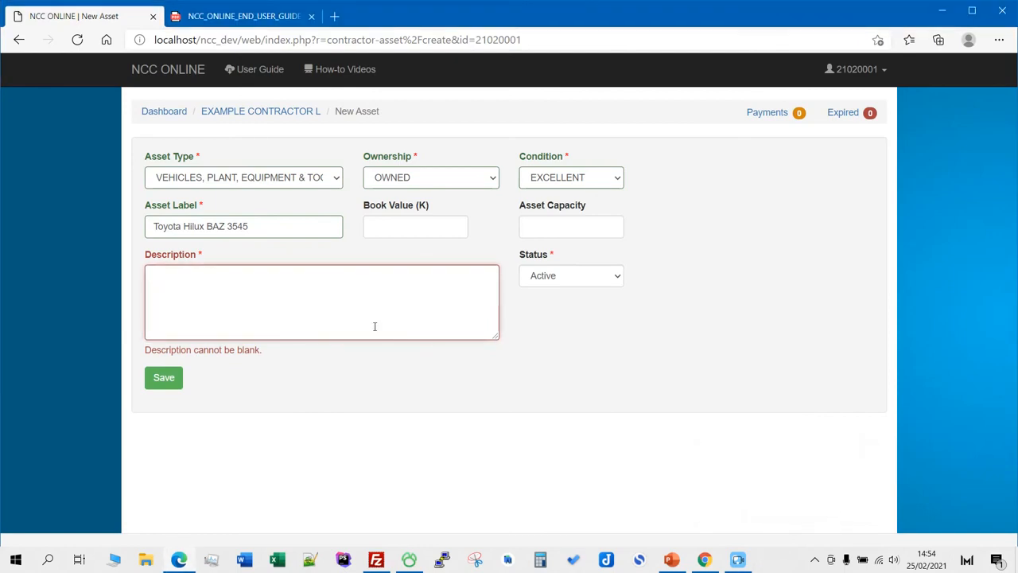
key(ctrl+v)
click(672, 273)
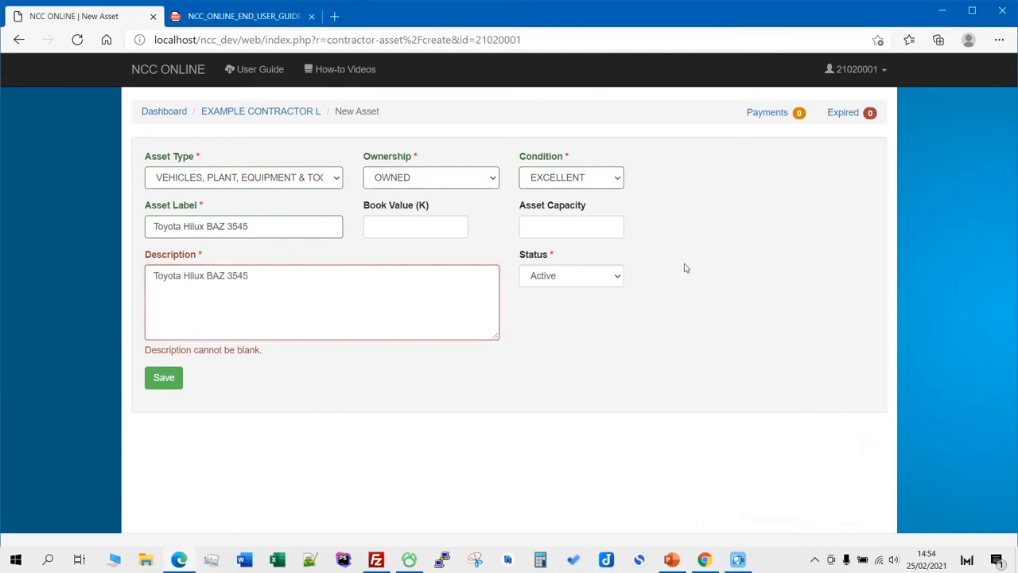
click(167, 363)
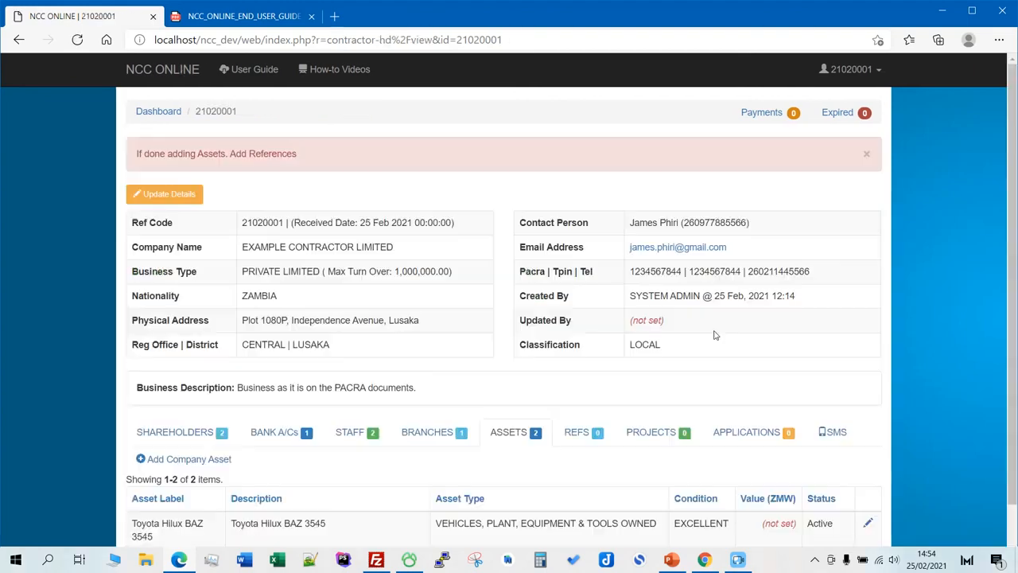
- Scroll to confirm the Assets list shows Office Block and Toyota Hilux BAZ 3545
scroll(727, 303, down, 1)
scroll(736, 292, up, 1)
scroll(734, 289, down, 1)
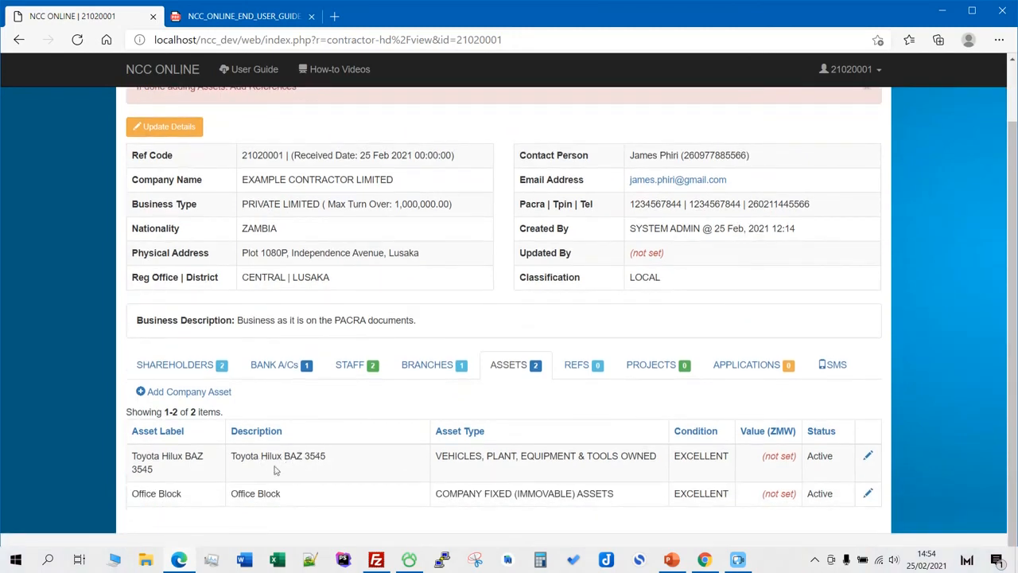
scroll(443, 407, up, 1)
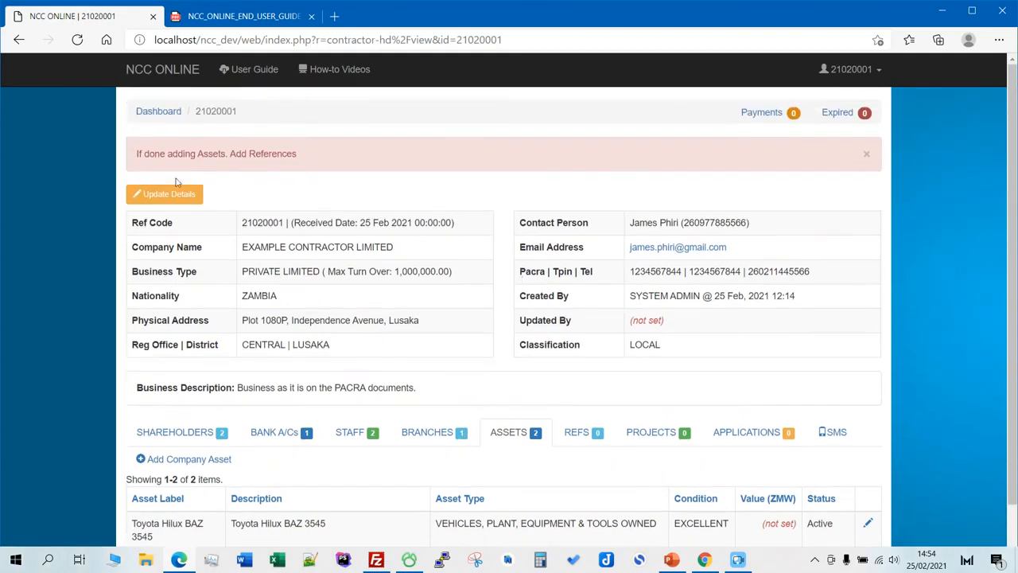
scroll(364, 181, down, 1)
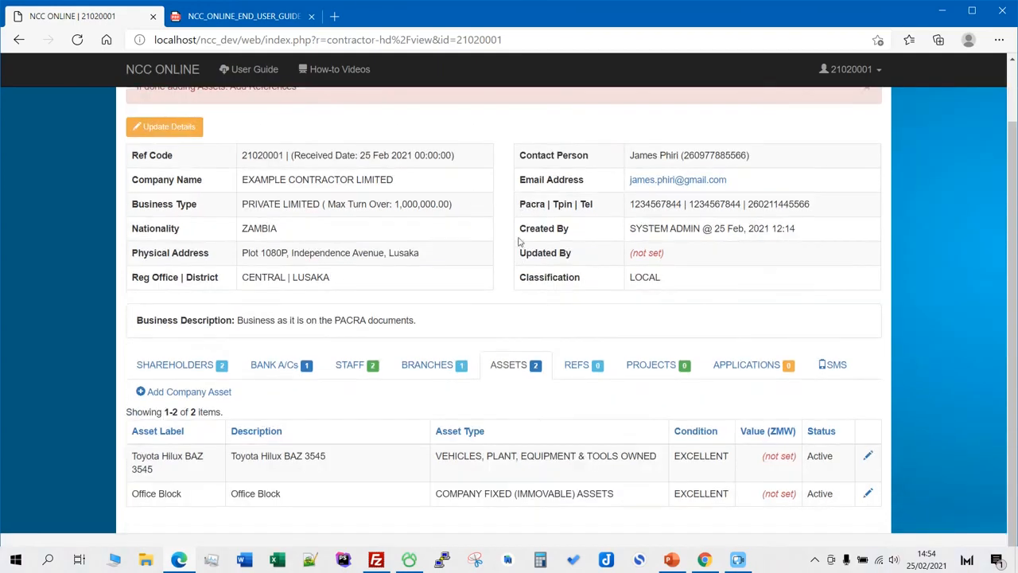
click(576, 369)
- Add a new referee, entering the referee's name and choosing type C - CLIENT/CUSTOMER
click(200, 446)
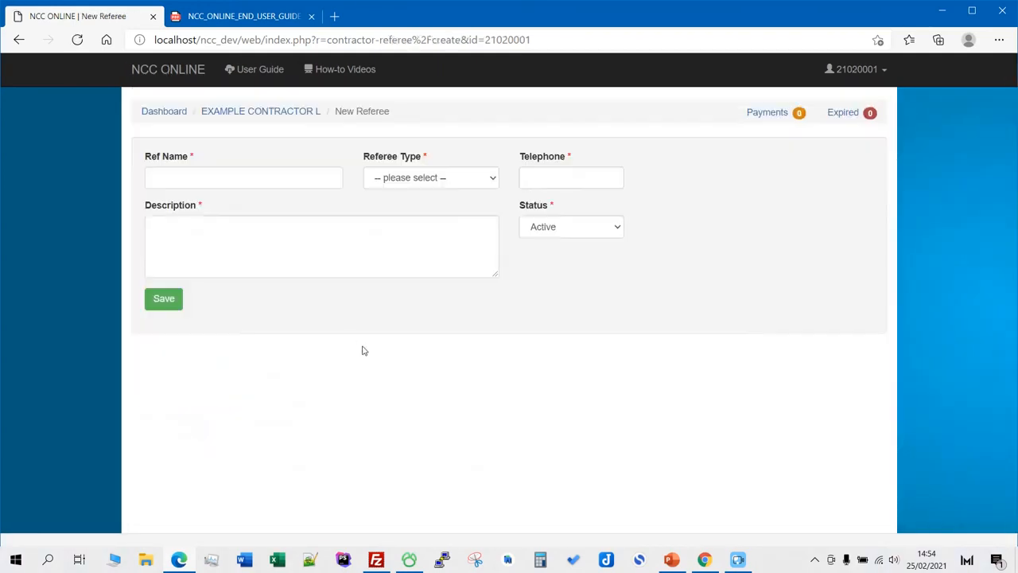
click(235, 178)
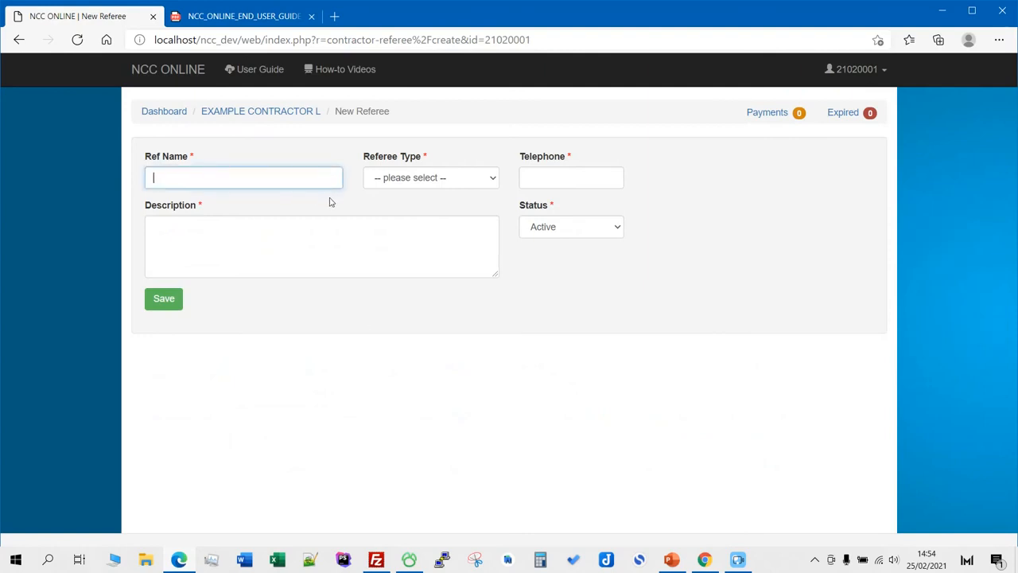
text(Ma)
key(BackSpace)
key(BackSpace)
key(BackSpace)
key(BackSpace)
click(480, 179)
click(424, 209)
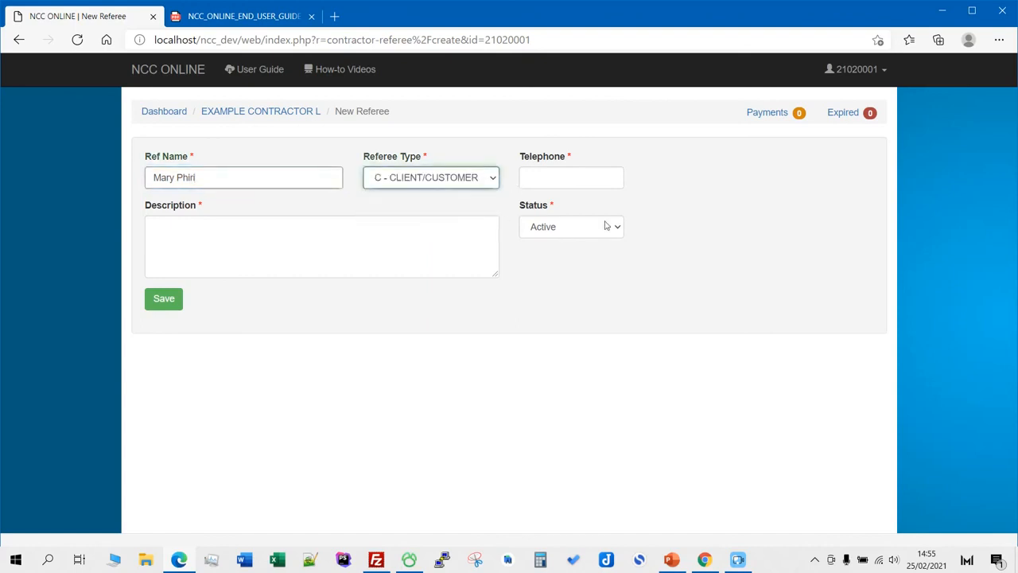
- Enter the referee's telephone number and description Construction of a Residential House, then save
click(579, 184)
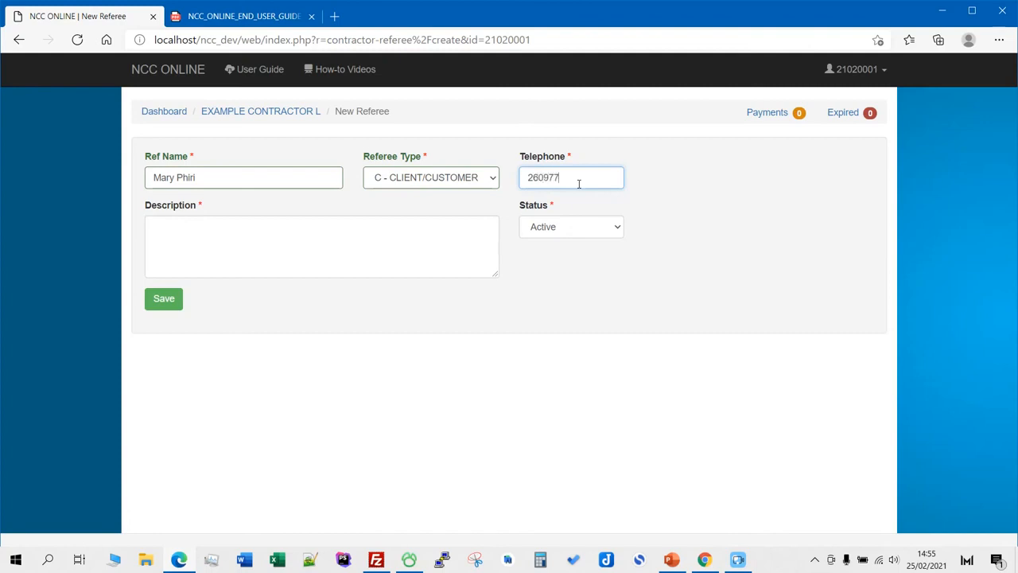
click(322, 257)
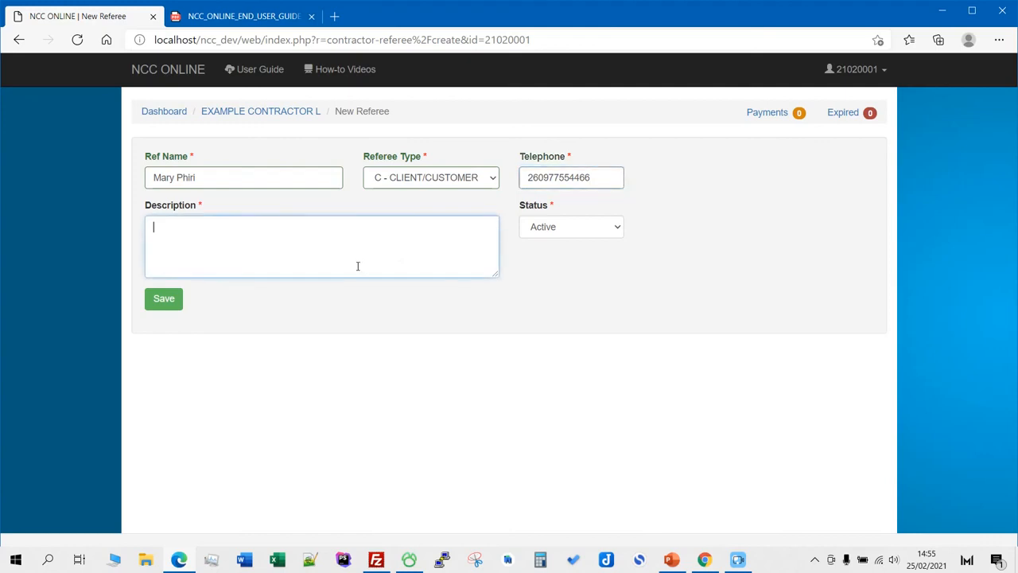
text(Construction of a Residential House)
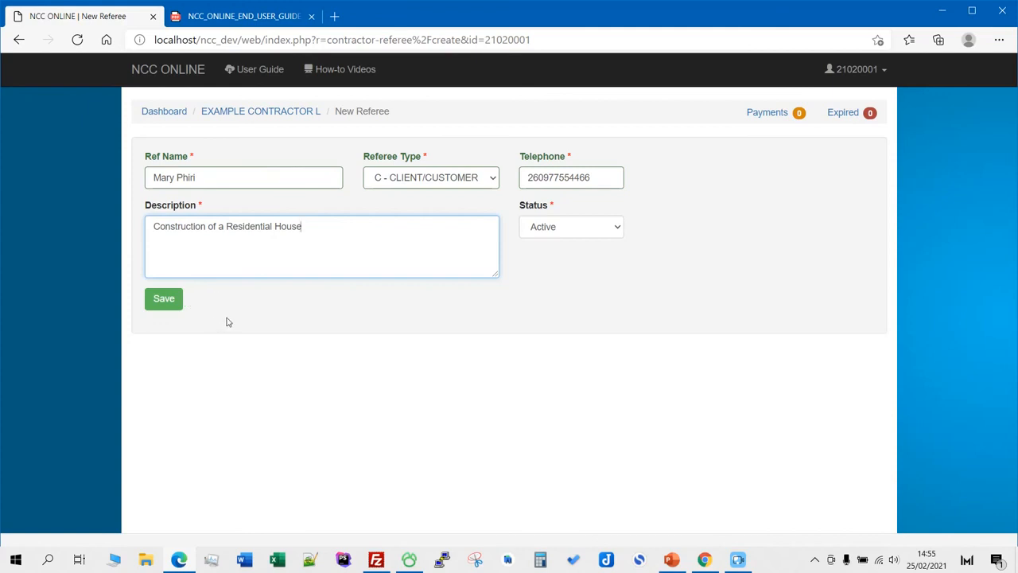
click(164, 300)
- Review the Shareholders, Bank A/Cs and Staff lists
scroll(499, 238, down, 1)
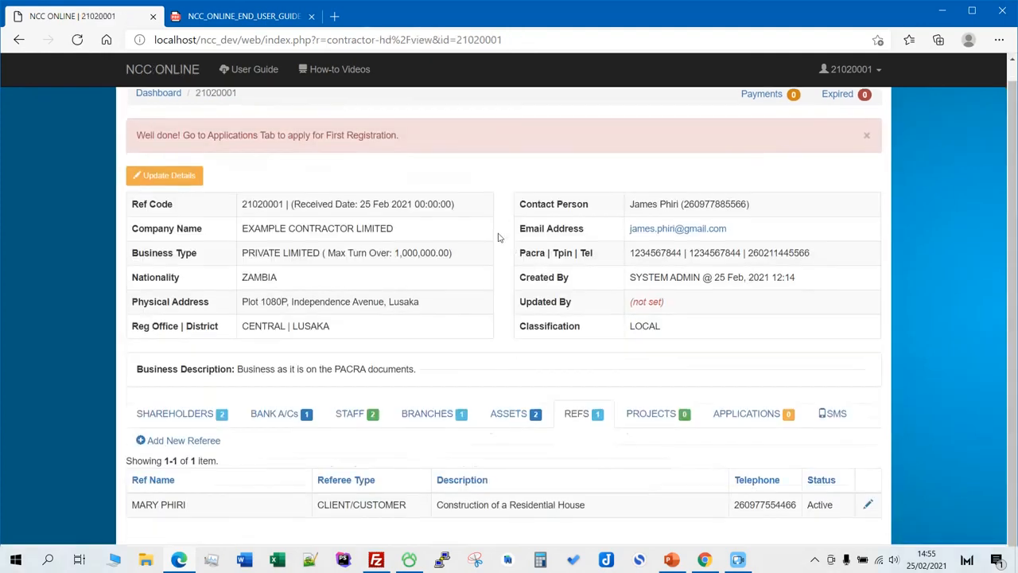
scroll(500, 311, up, 1)
scroll(344, 302, down, 1)
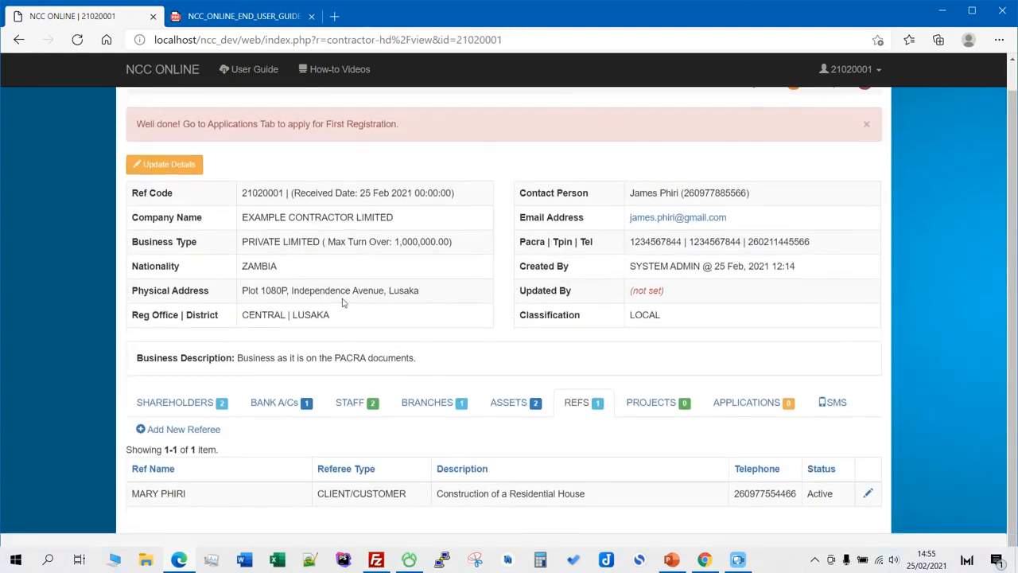
click(182, 404)
scroll(227, 382, down, 1)
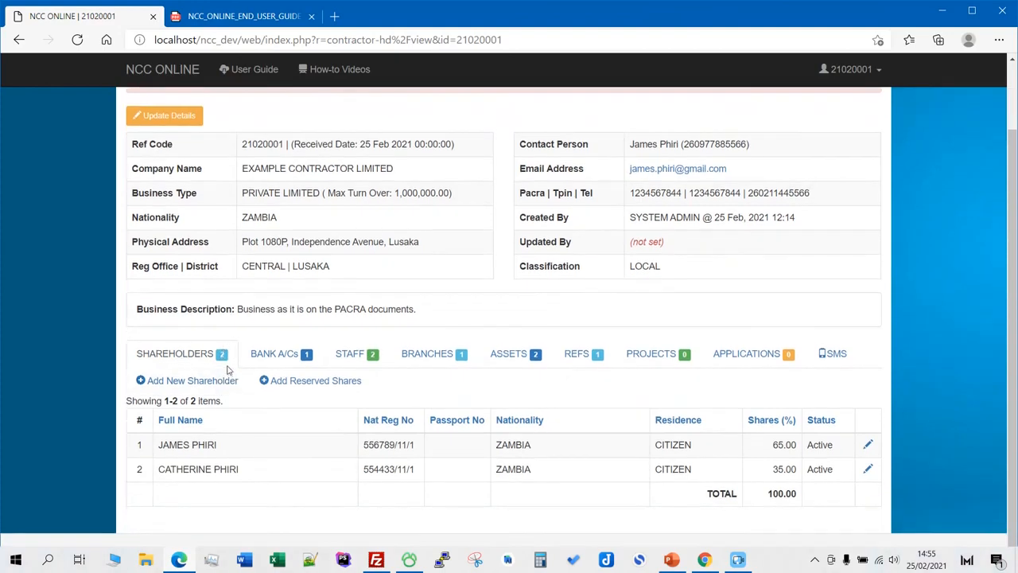
click(274, 355)
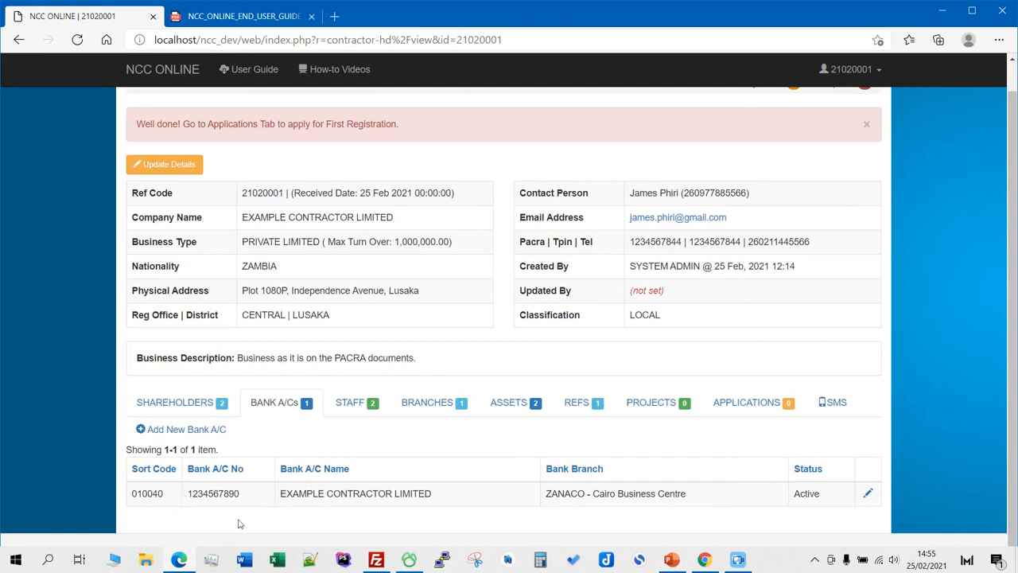
click(362, 406)
scroll(319, 430, down, 1)
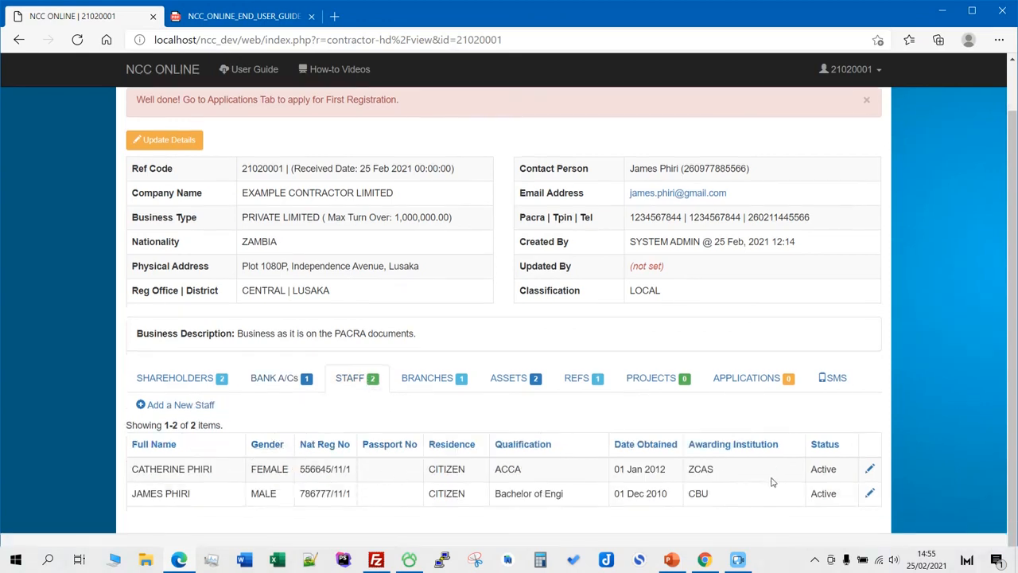
- Review the Branches, Assets and Refs lists
click(434, 379)
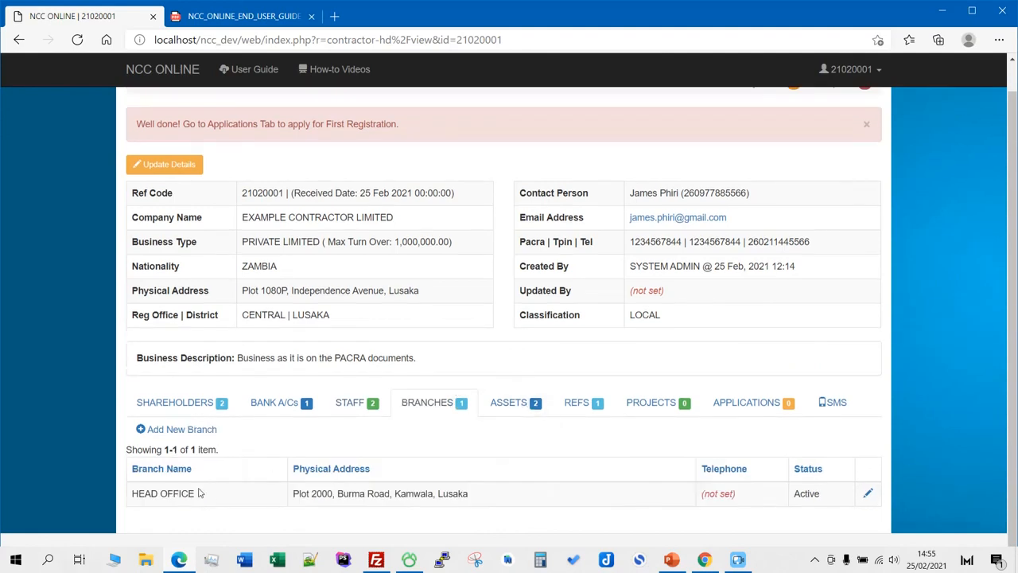
click(504, 404)
scroll(557, 417, down, 1)
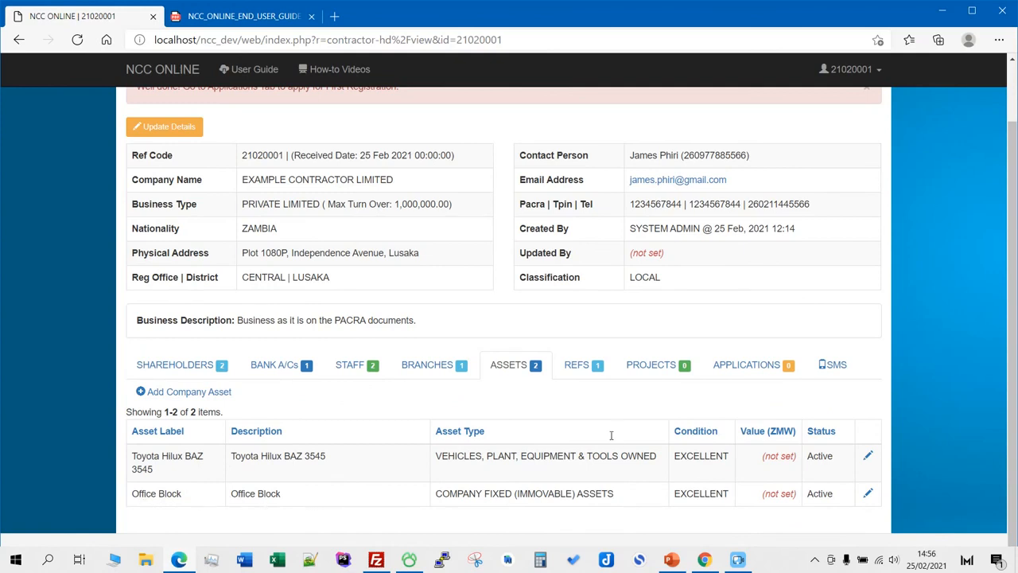
click(592, 377)
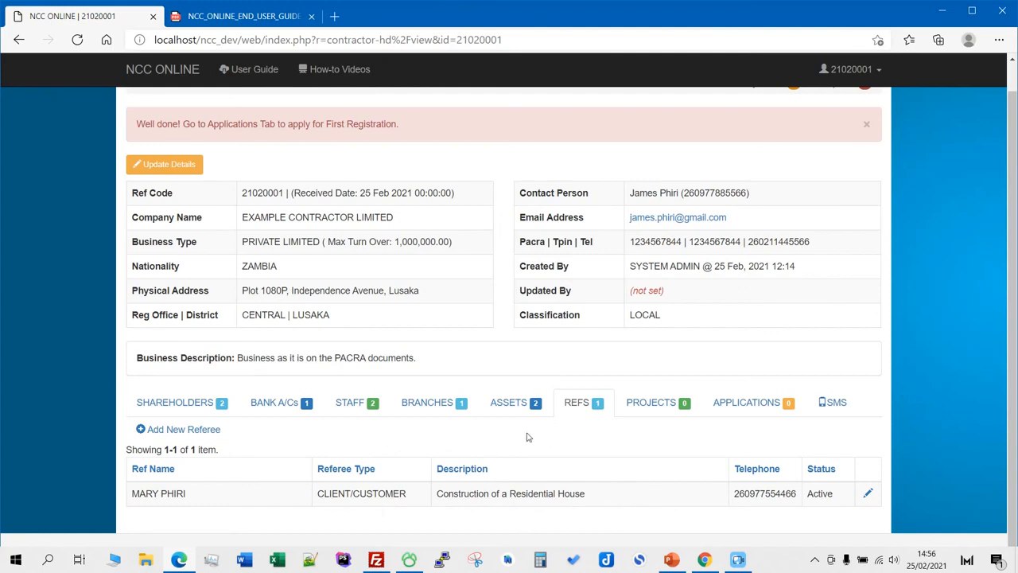
double_click(175, 493)
click(225, 490)
scroll(475, 365, up, 1)
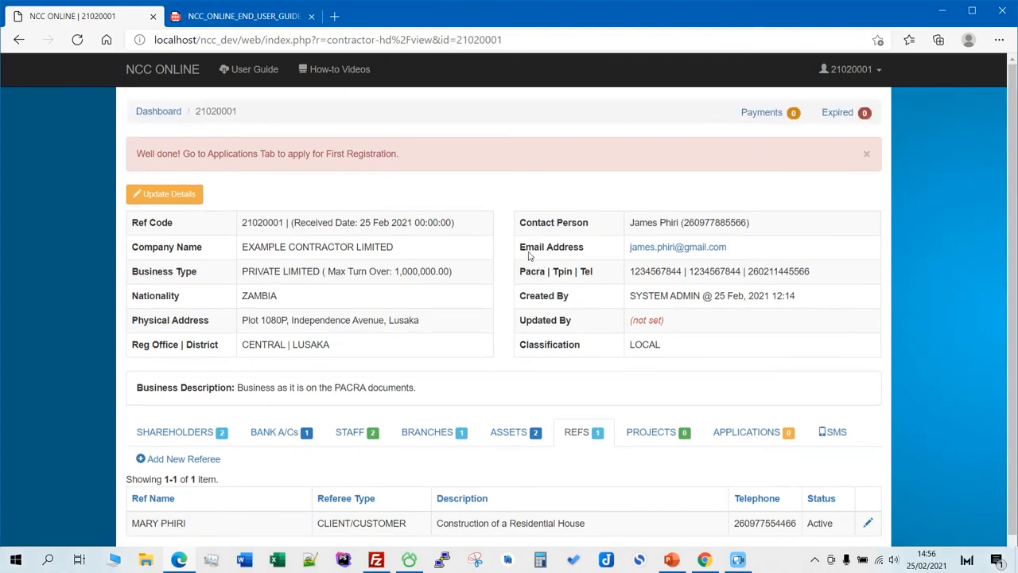
scroll(432, 188, down, 1)
- Reload the contractor profile page and log out from the account menu
click(74, 42)
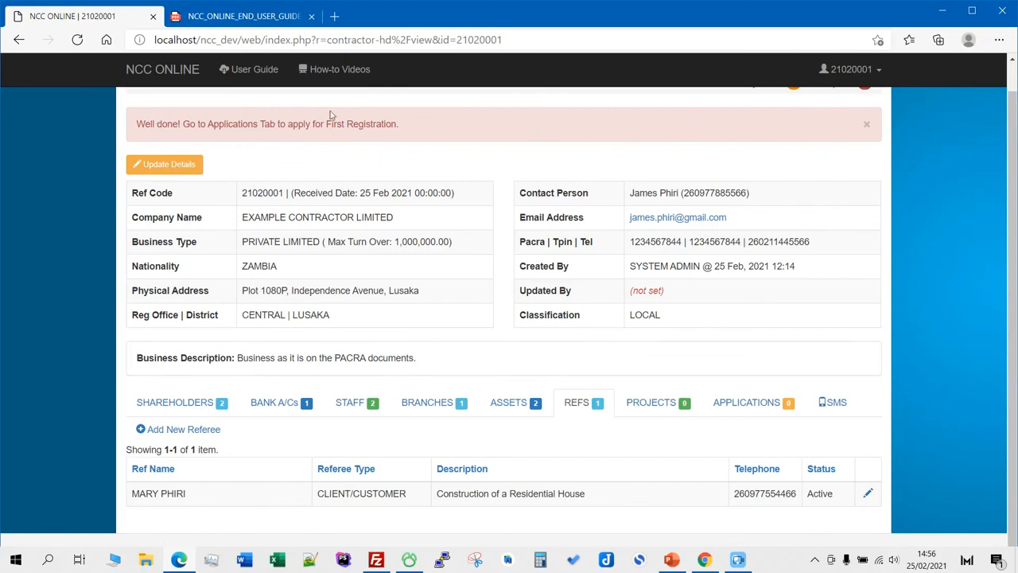
scroll(428, 176, up, 1)
scroll(723, 253, down, 1)
scroll(720, 242, up, 1)
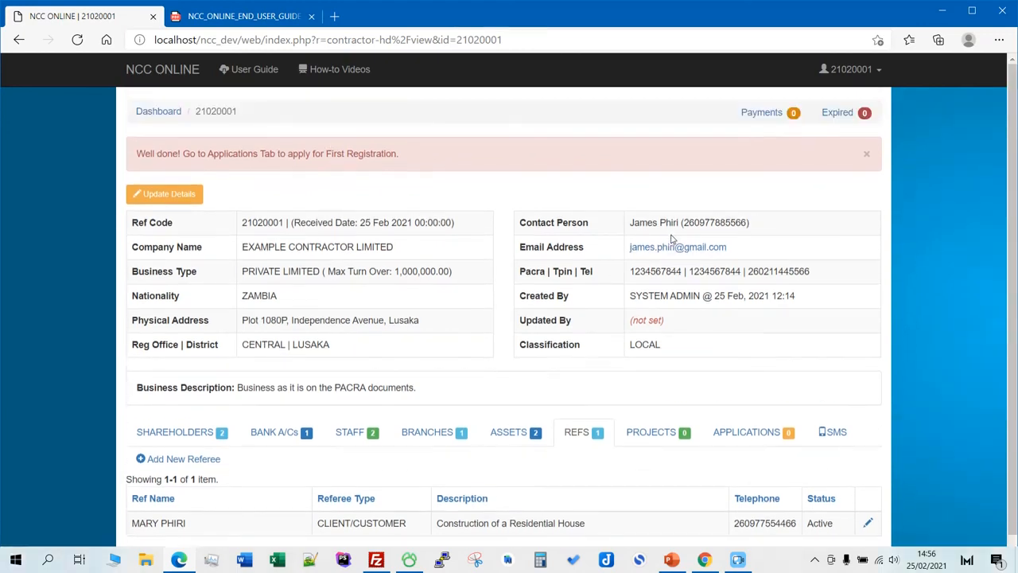
click(882, 73)
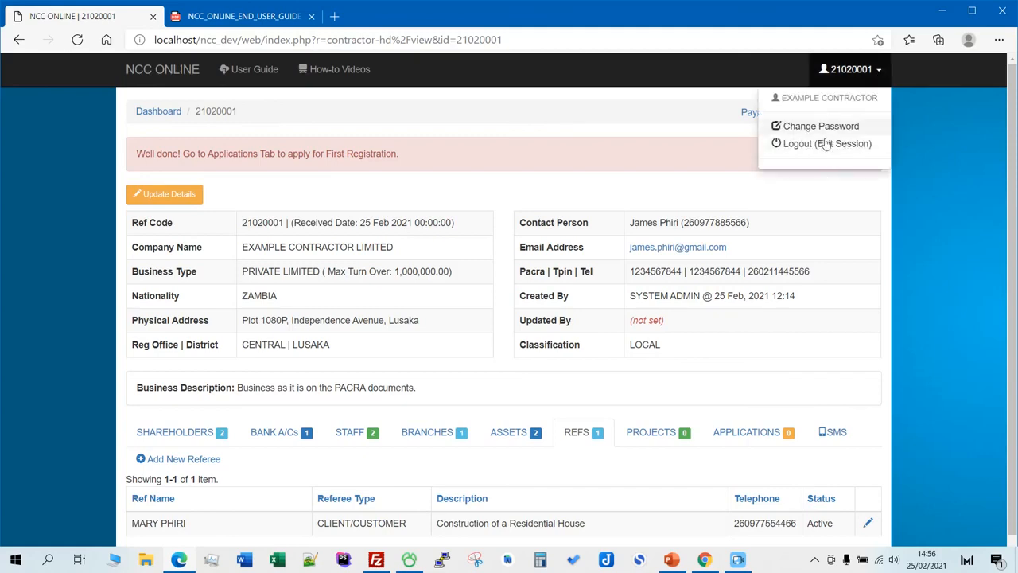
click(825, 145)
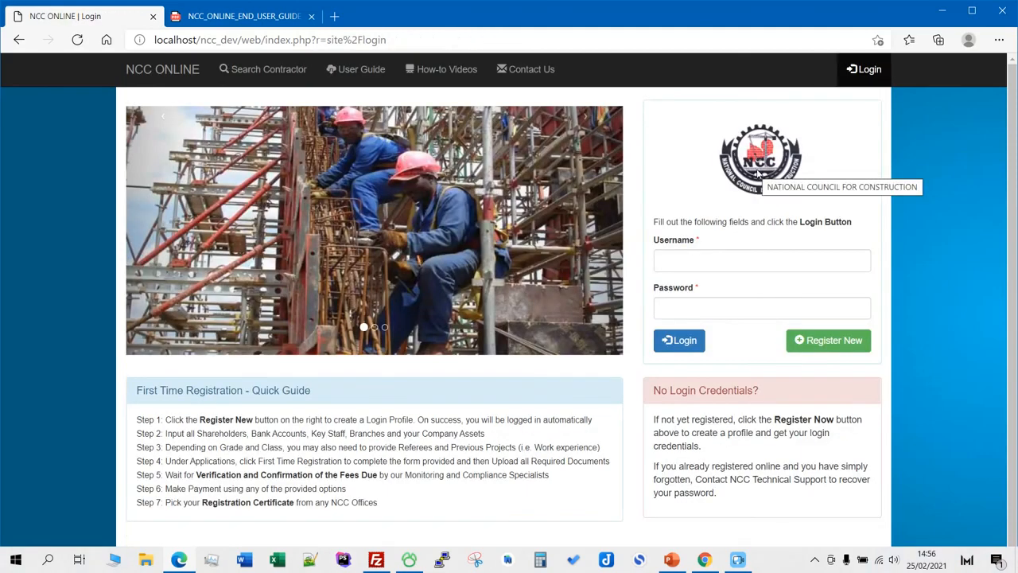